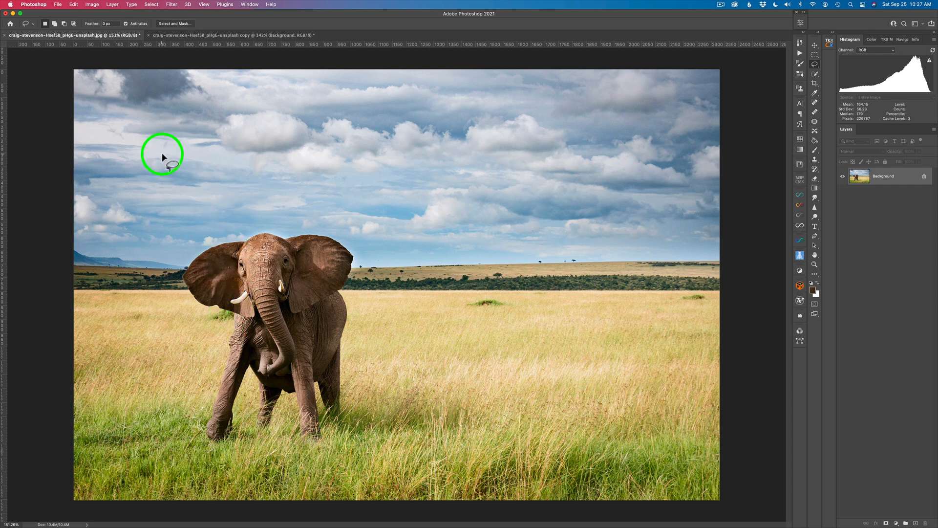
Lasso the dark cloud in the sky's upper-left corner, replace it with a Content-Aware fill at 100% opacity, and deselect.
left_click_drag(108, 72, 119, 103)
mouse_move(215, 107)
left_mouse_down()
mouse_move(194, 60)
mouse_move(86, 63)
left_mouse_up()
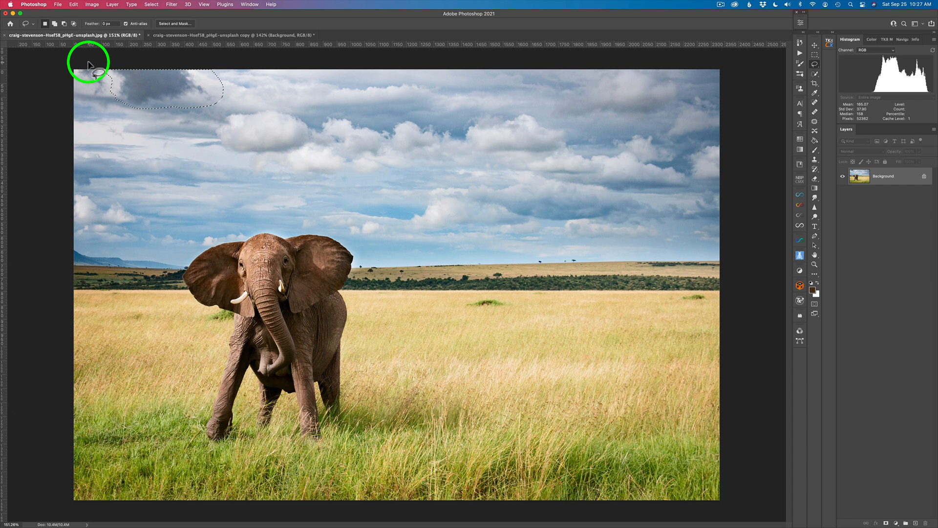
key("shift+BackSpace")
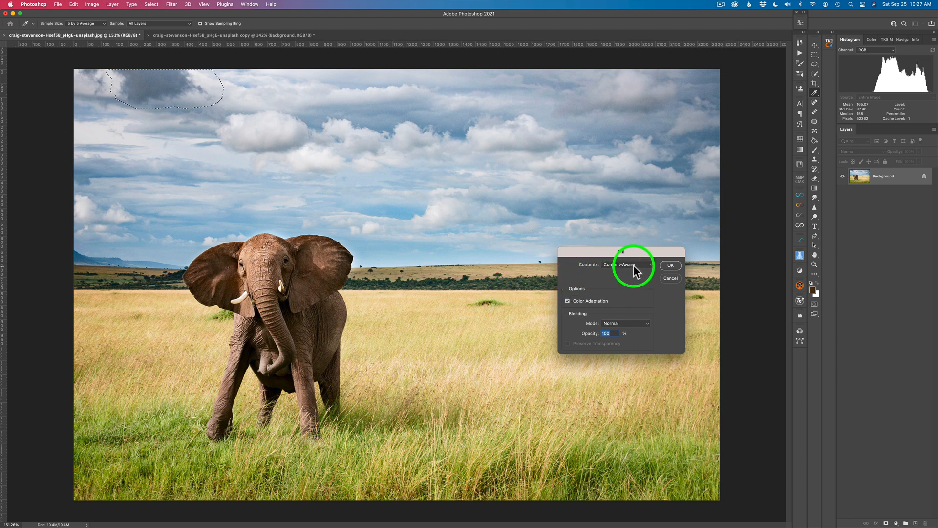
left_click(652, 267)
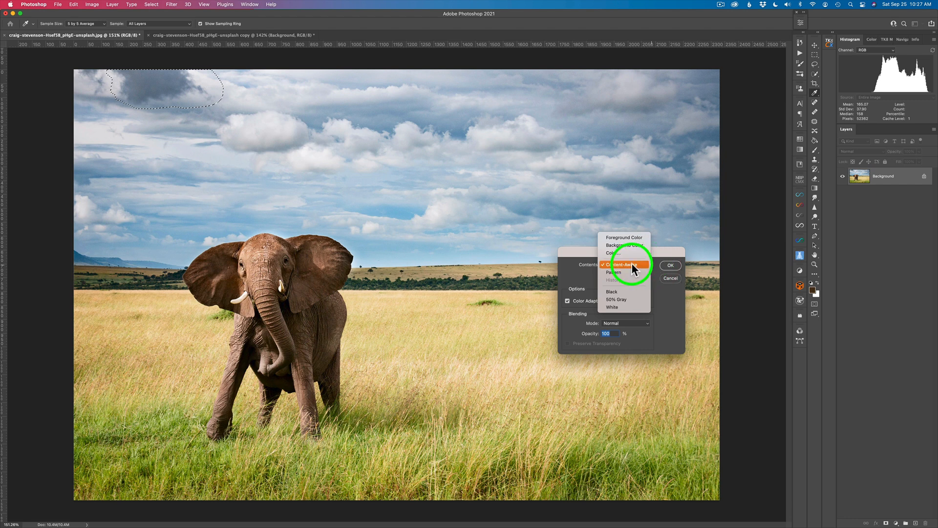
left_click(671, 298)
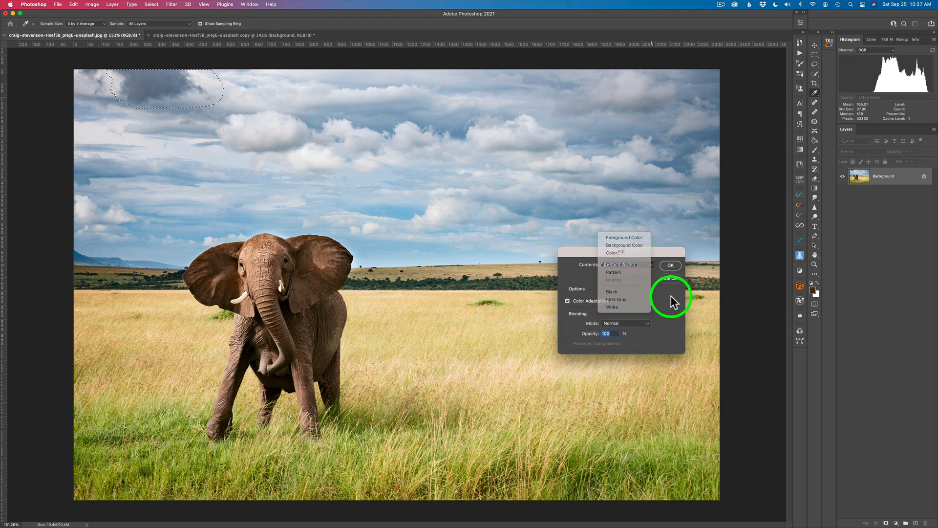
left_click(672, 265)
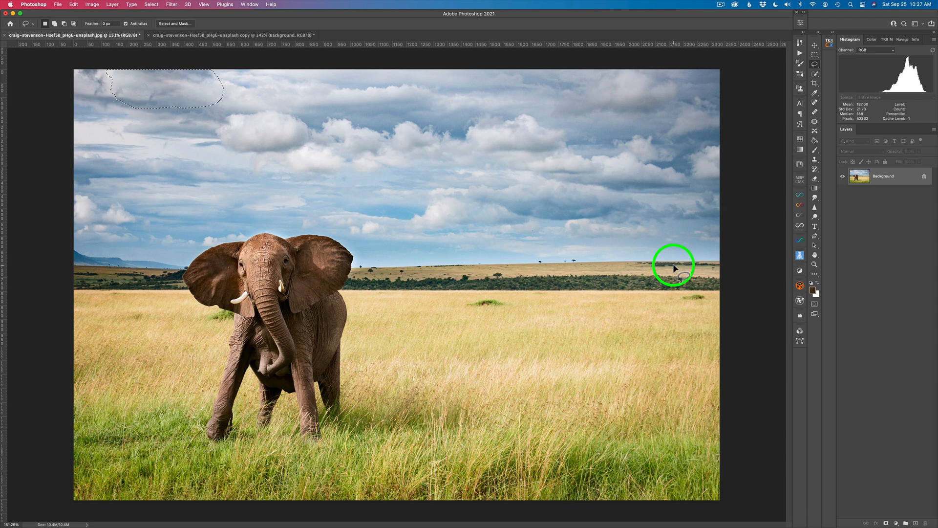
left_click(673, 267)
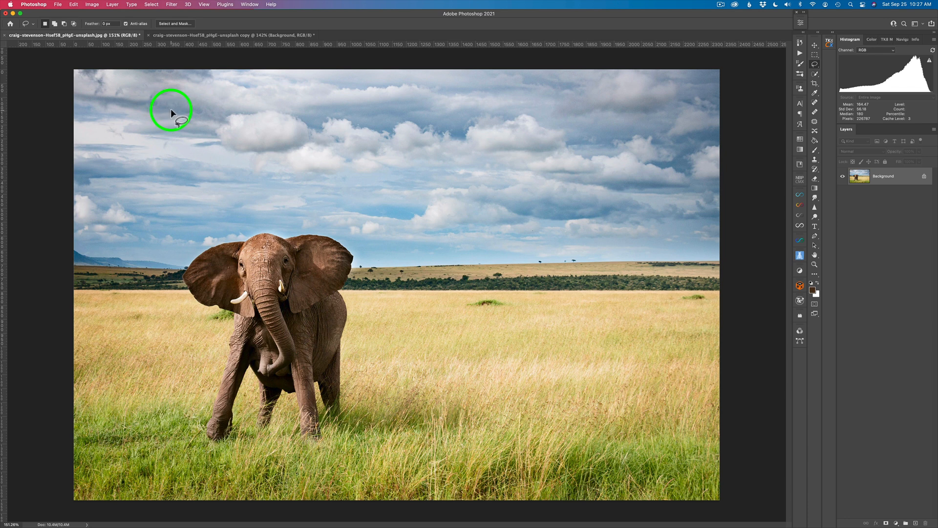
Clean up leftover dark patches and spots in the upper-left sky with the Content-Aware Spot Healing Brush.
key("j")
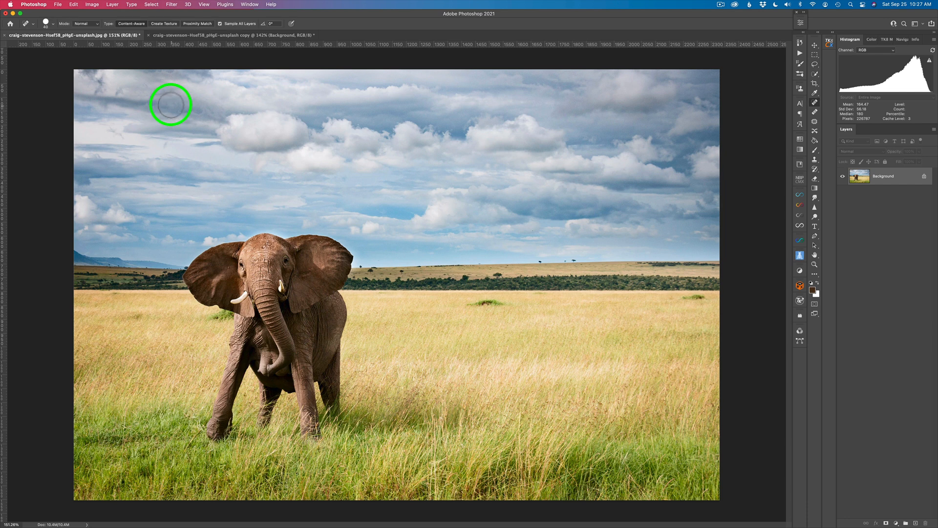
left_click(147, 102)
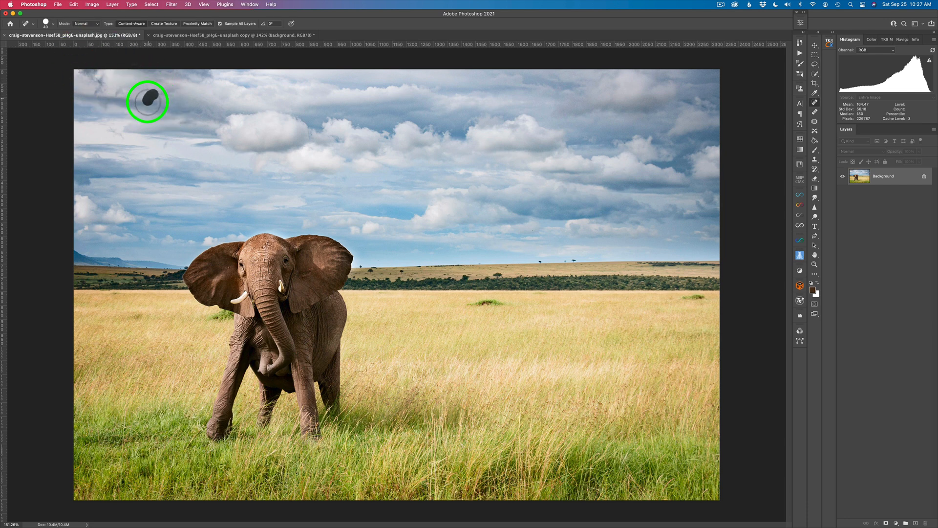
left_click(121, 90)
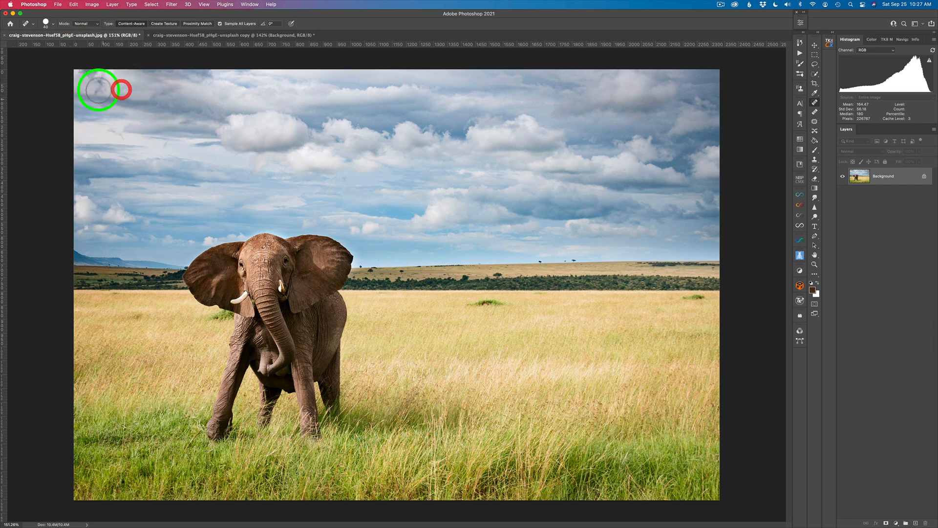
left_click(99, 84)
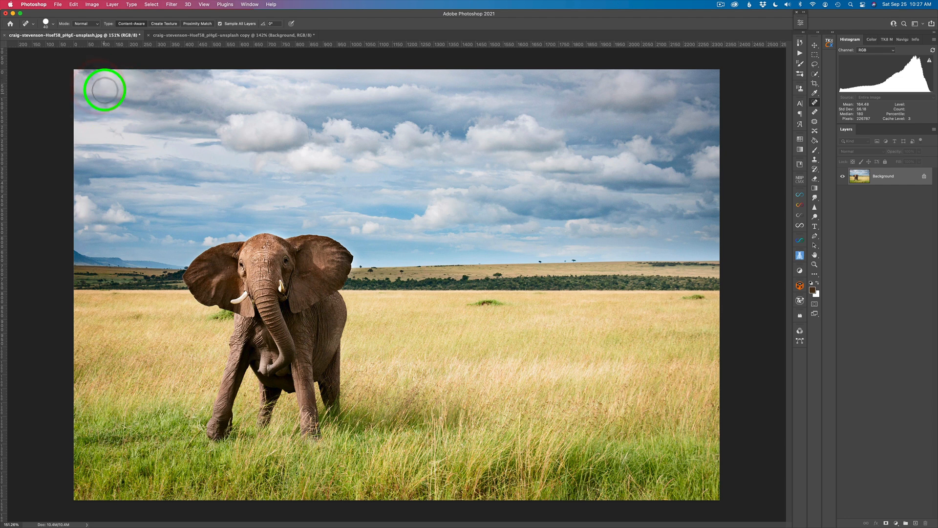
left_click(103, 91)
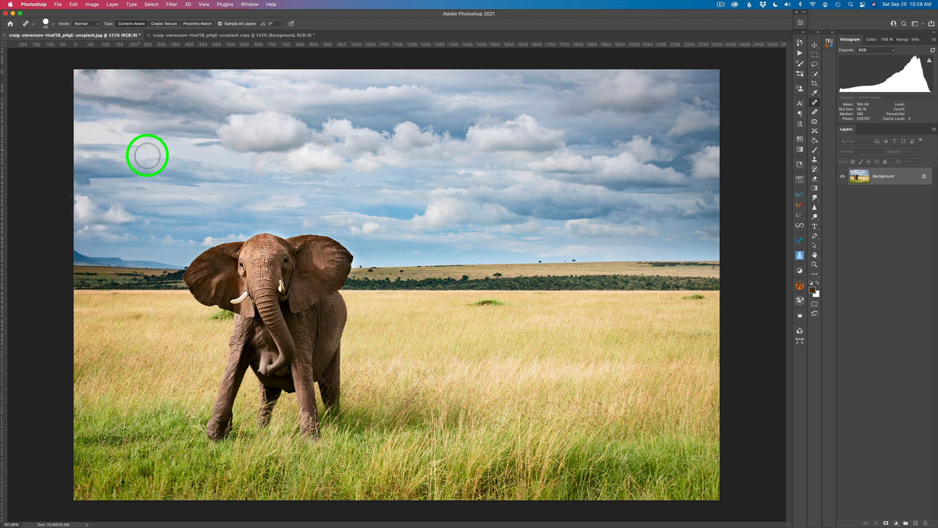
left_click(163, 148)
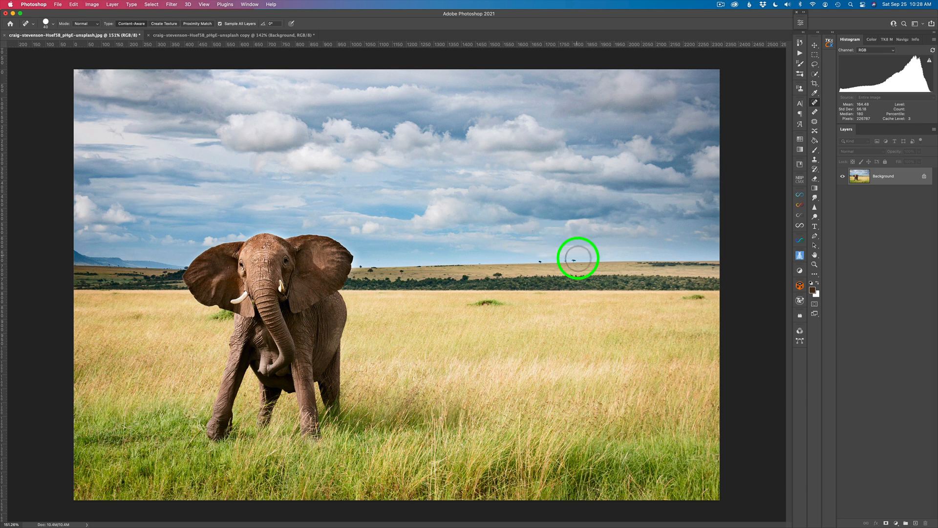
Shrink the healing brush and remove the small trees along the horizon to the right of the elephant.
left_click(570, 252, "ctrl+alt")
left_click_drag(570, 252, 568, 252)
left_click(574, 261)
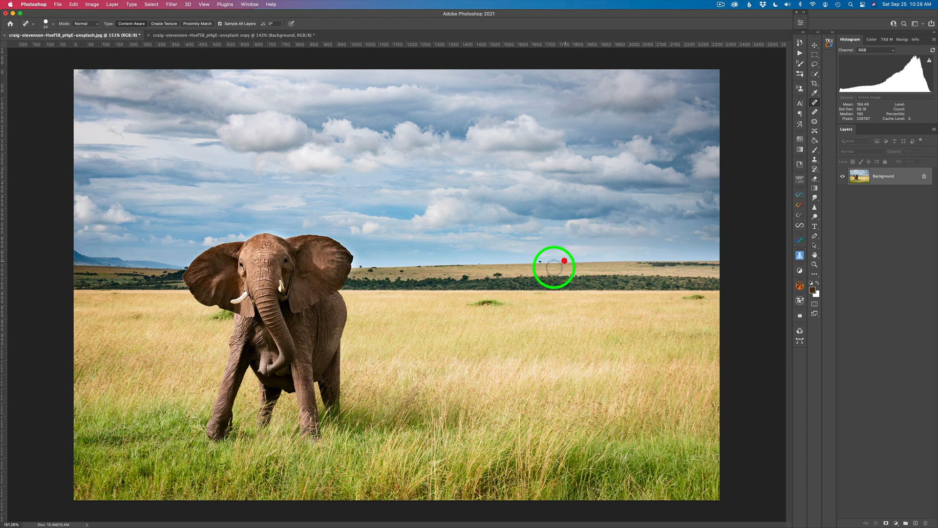
left_click(540, 262)
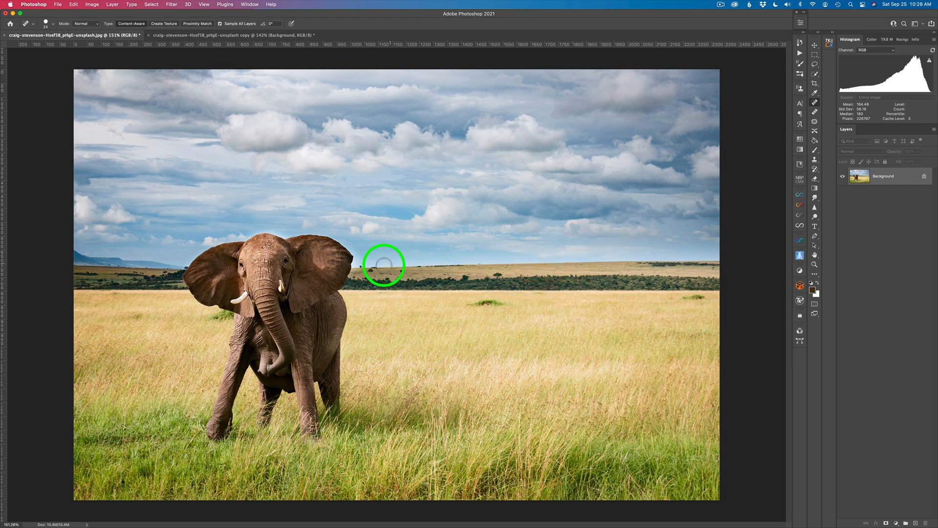
left_click(361, 265)
left_click(361, 266)
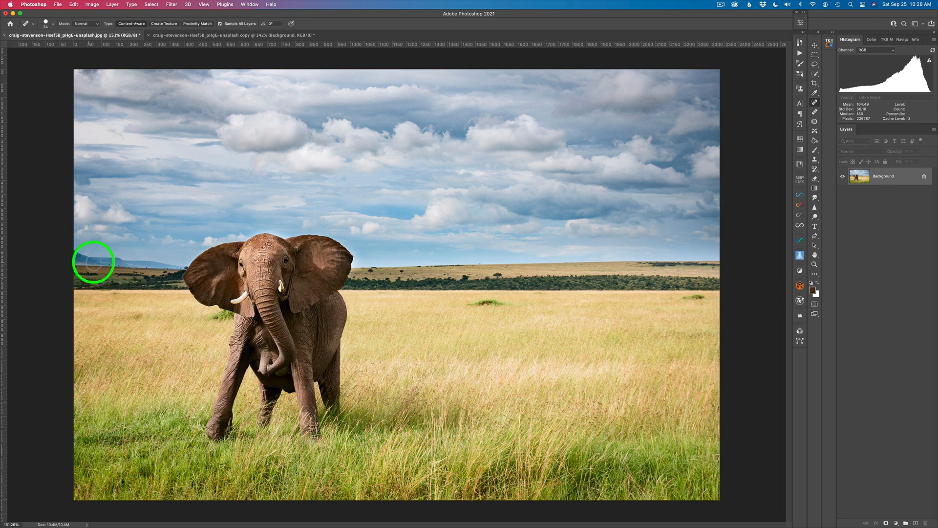
Heal away the small trees and specks along the horizon between the photo's left edge and the elephant's ear.
left_click(108, 265)
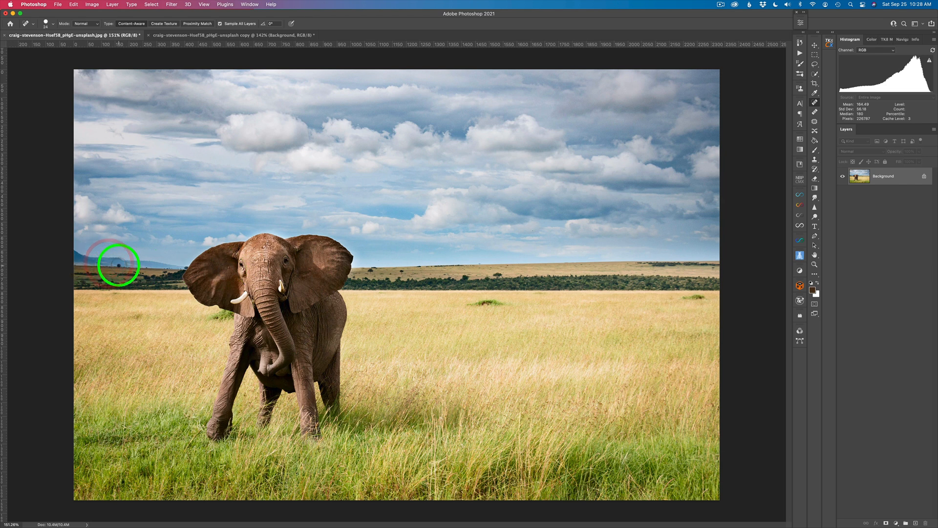
left_click(148, 269)
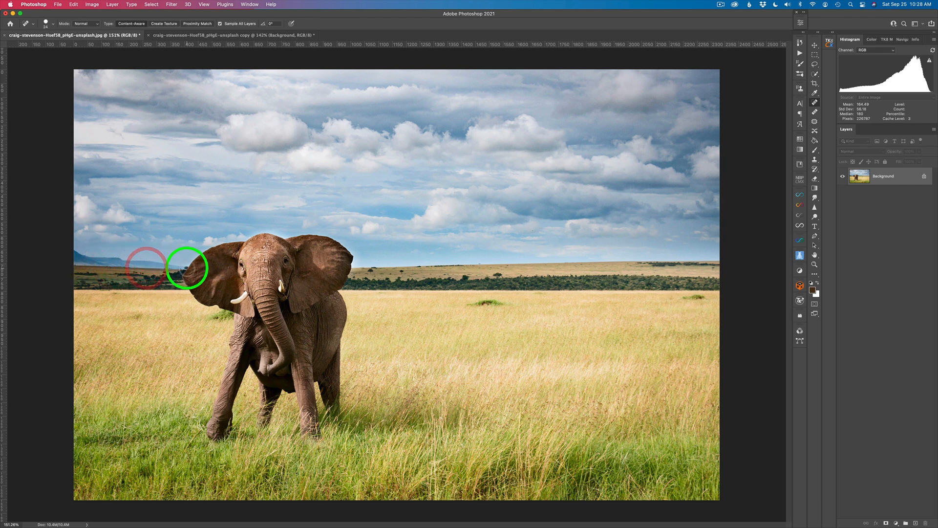
left_click(187, 266)
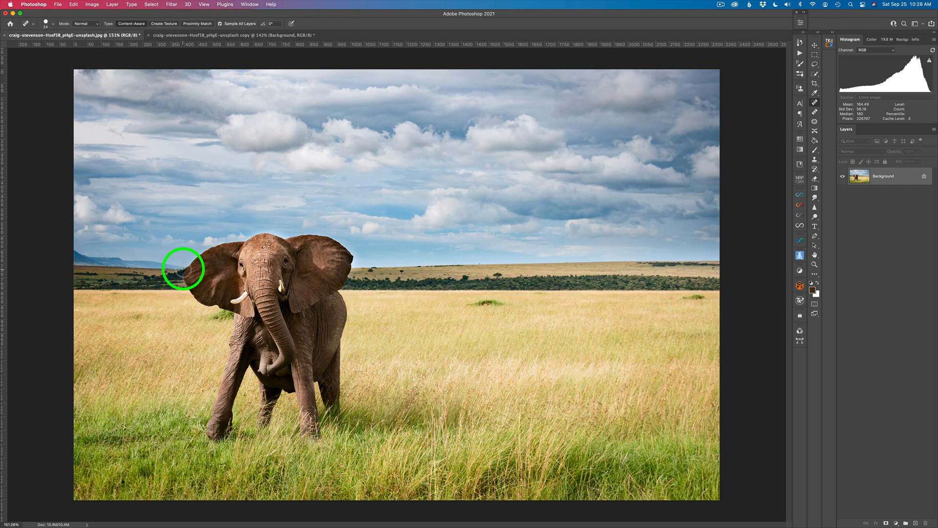
left_click(182, 268)
left_click(181, 268)
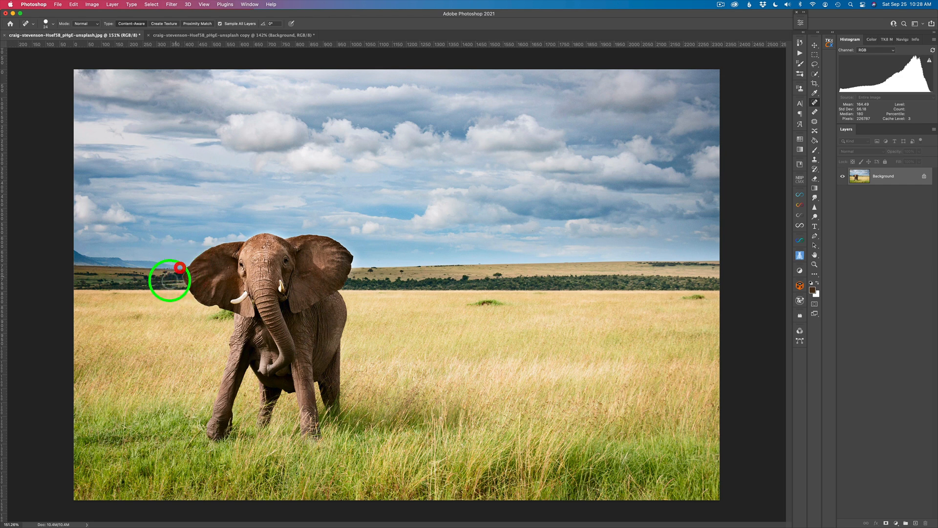
left_click(167, 269)
left_click(171, 268)
left_click(148, 260)
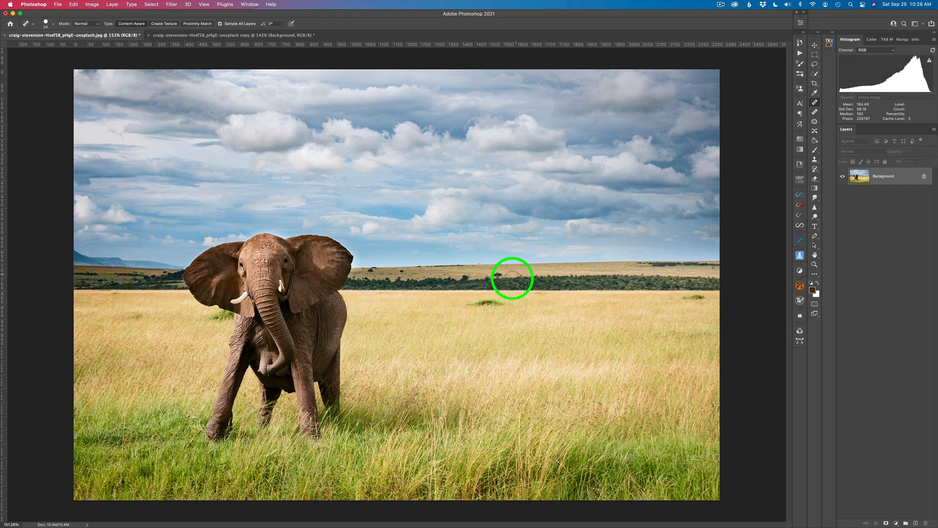
Lasso the three green bushes in the yellow grass together, remove them with a Content-Aware fill, and deselect.
key("l")
mouse_move(491, 299)
left_mouse_down()
mouse_move(459, 307)
mouse_move(513, 304)
mouse_move(479, 297)
left_mouse_up()
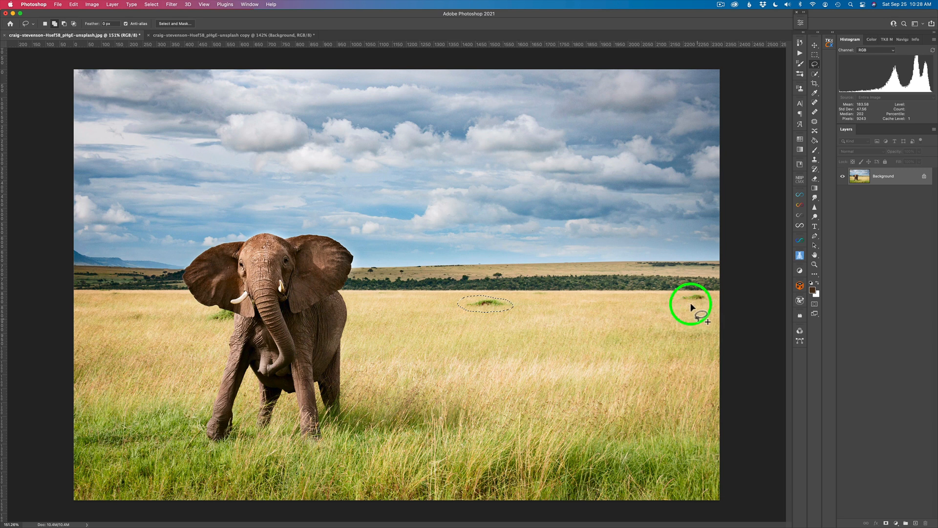
mouse_move(687, 293)
left_mouse_down()
mouse_move(673, 302)
mouse_move(713, 297)
mouse_move(677, 296)
left_mouse_up()
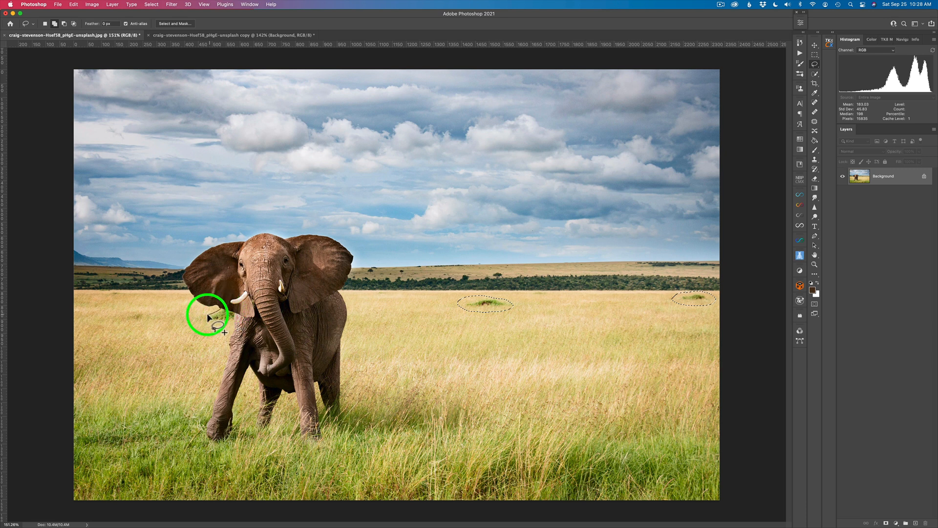
mouse_move(227, 321)
left_mouse_down()
mouse_move(235, 313)
mouse_move(218, 313)
left_mouse_up()
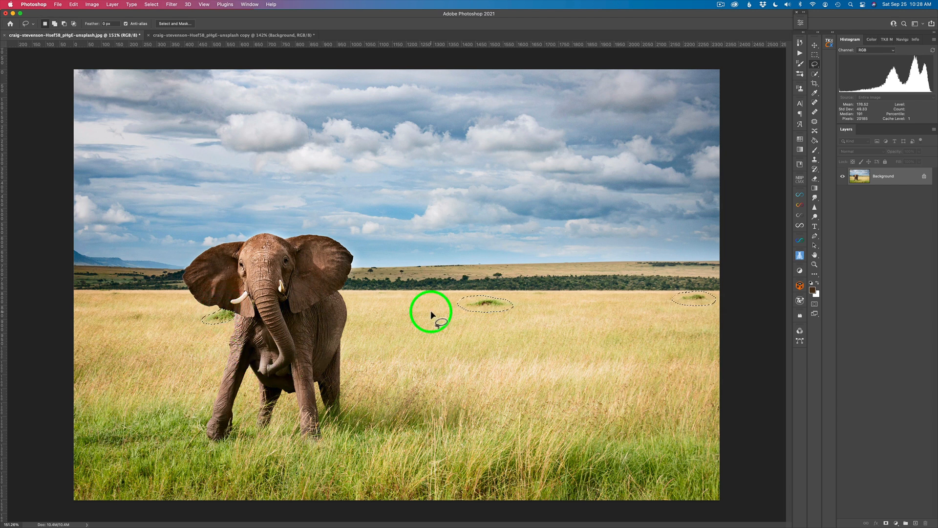
key("shift+BackSpace")
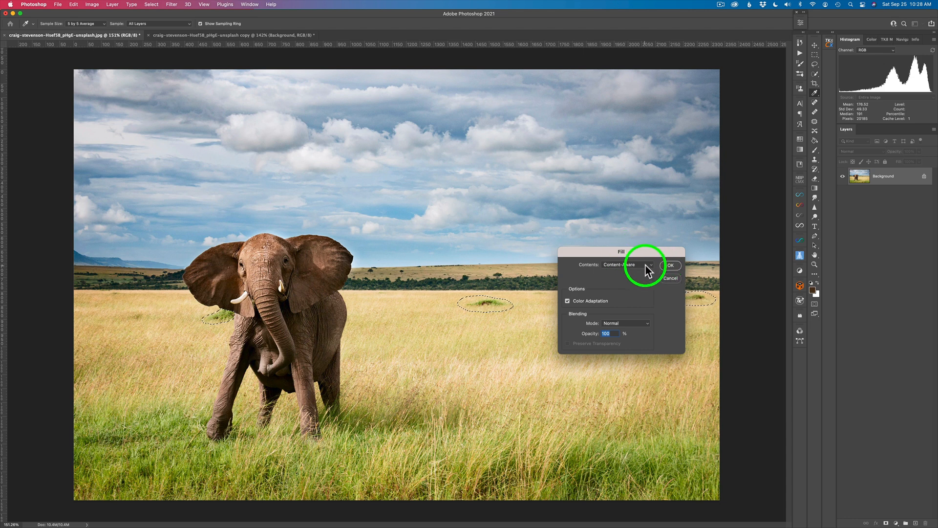
left_click(672, 266)
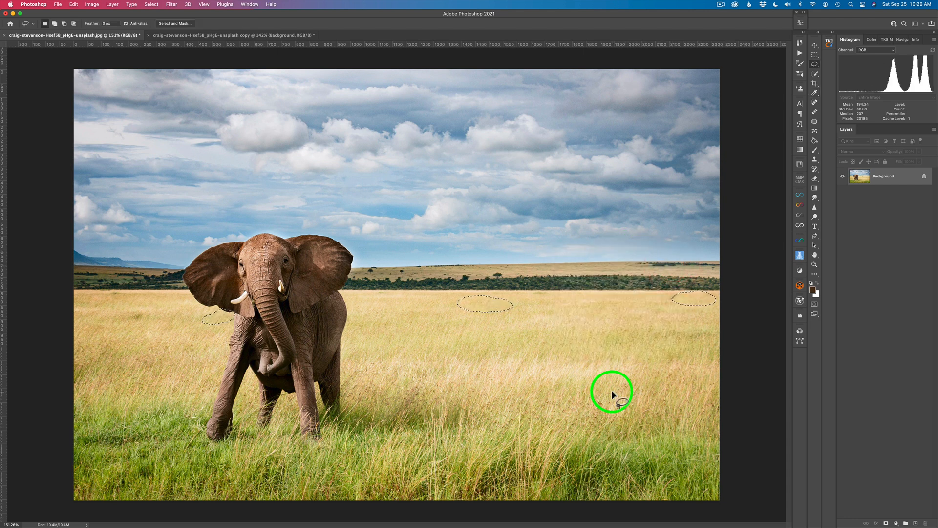
key("super+d")
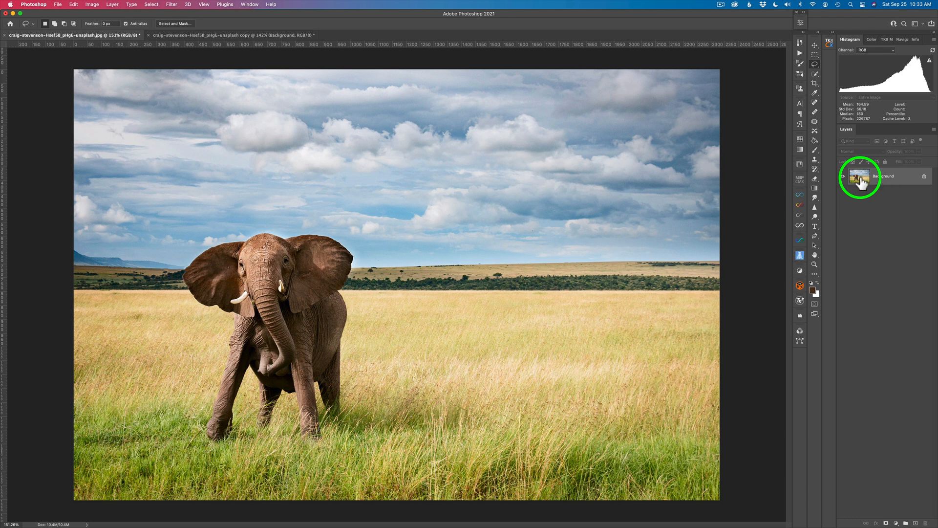
Duplicate the Background layer and open the copy in the Topaz Studio 2 filter.
left_click_drag(860, 178, 862, 183)
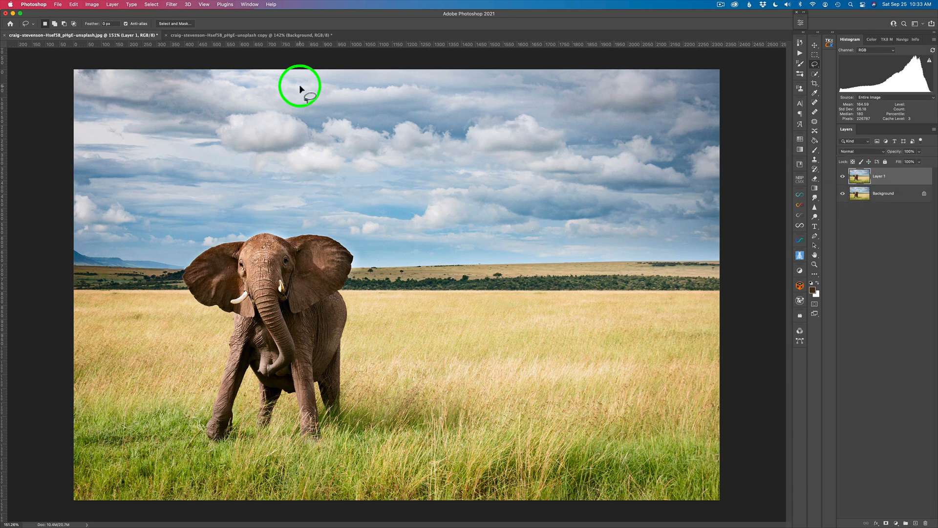
left_click(172, 5)
mouse_move(198, 224)
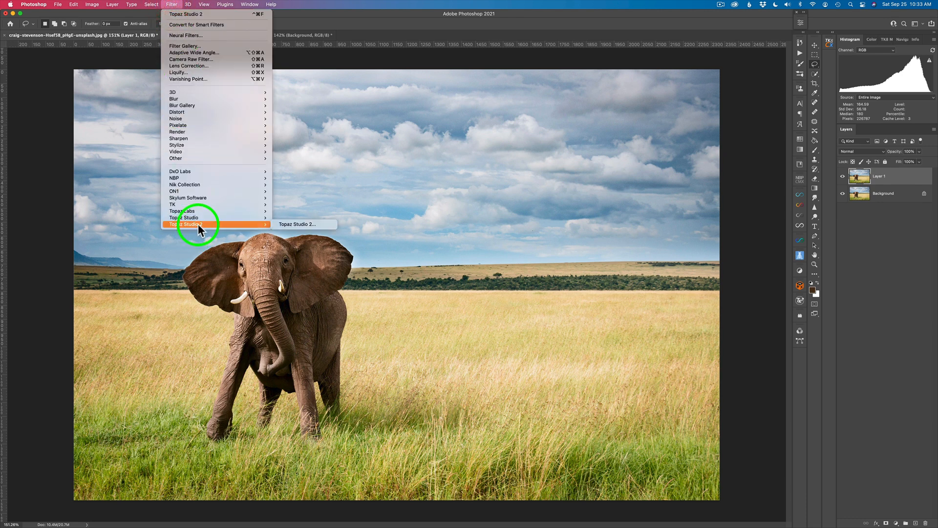
left_click(297, 224)
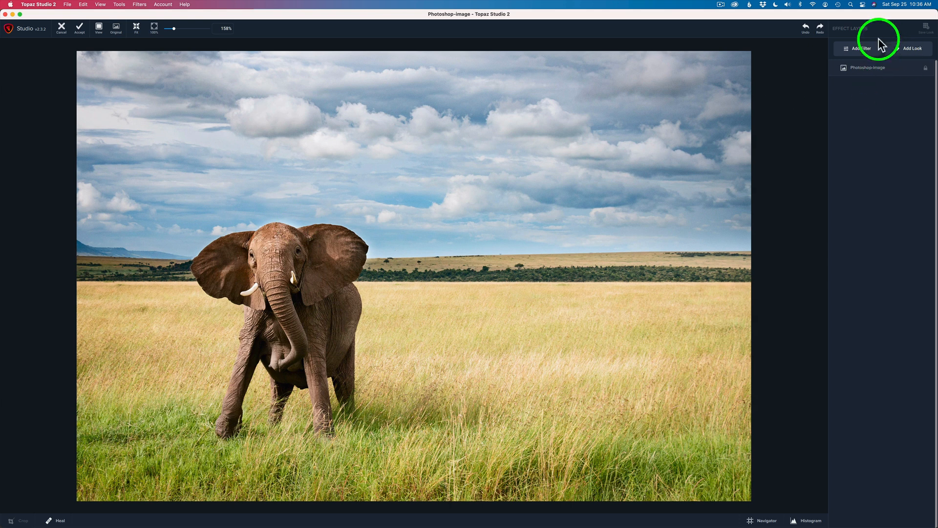
Add an Impression filter to the image and use the first brush stroke type.
left_click(866, 47)
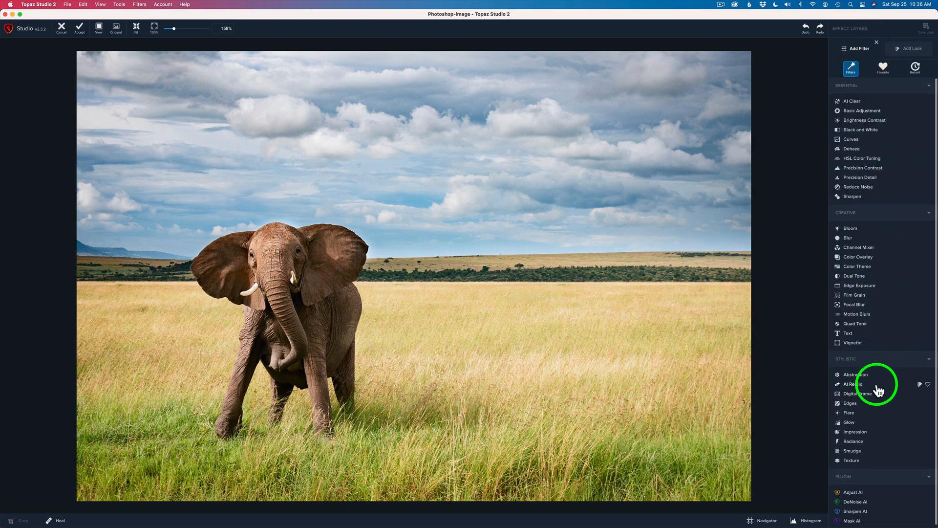
left_click(861, 432)
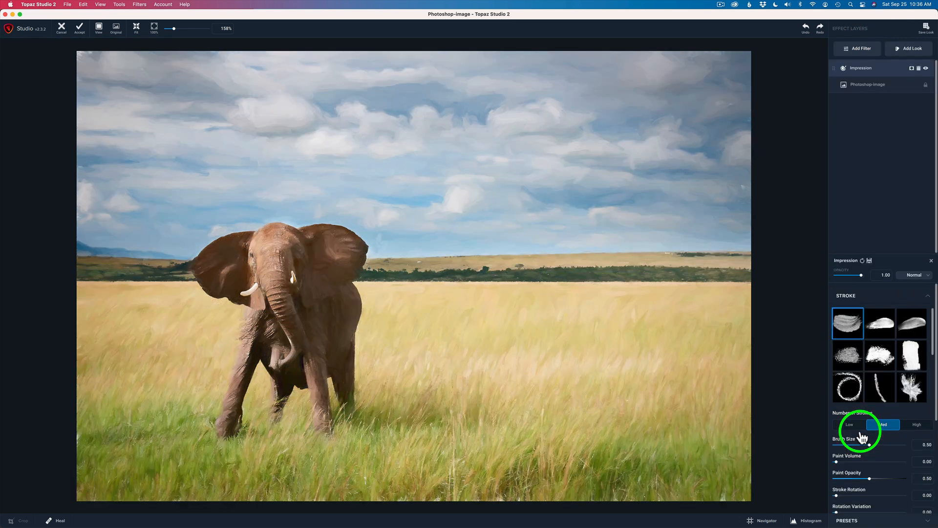
left_click(850, 330)
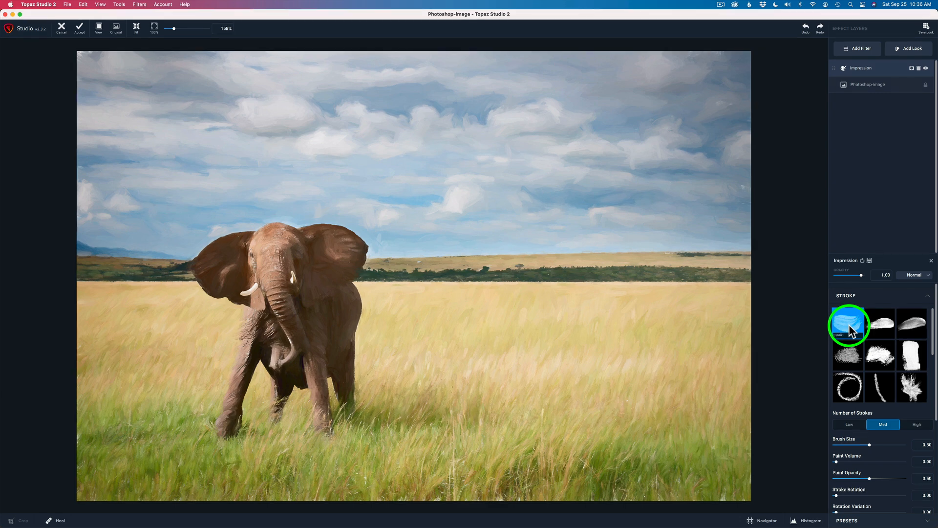
Try the Low, Med and High number of strokes for the Impression effect, then return to Med.
left_click(851, 427)
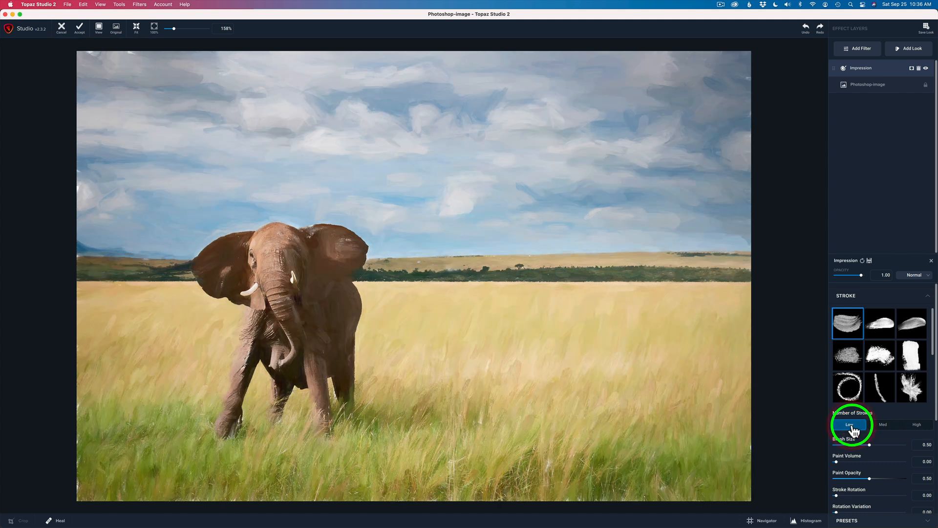
left_click(883, 427)
left_click(922, 428)
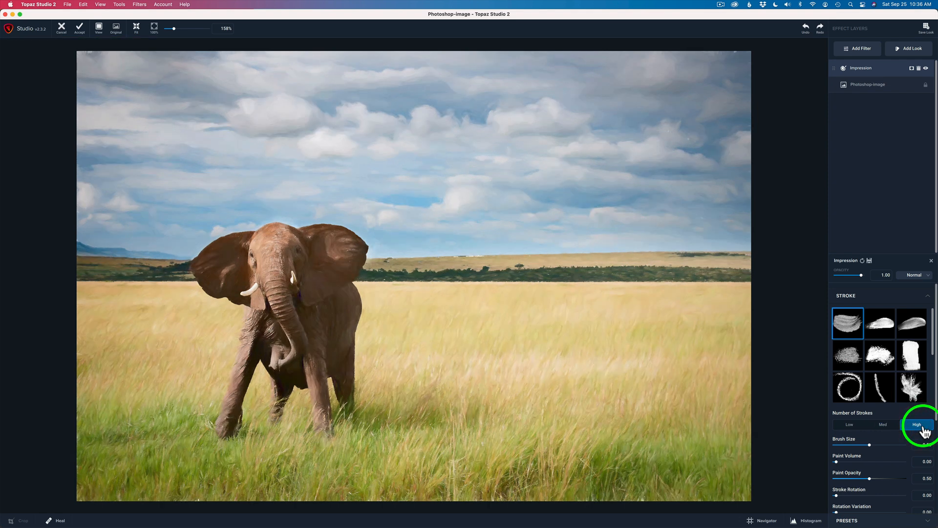
left_click(886, 428)
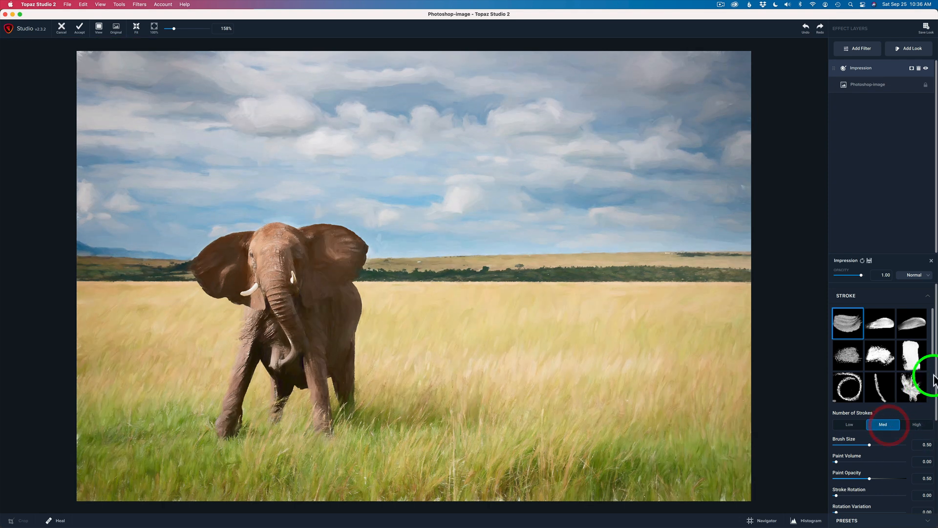
Set the Impression stroke's Paint Volume to 0.27 and Large Brush Volume to -0.01.
scroll(934, 379, "down", 2)
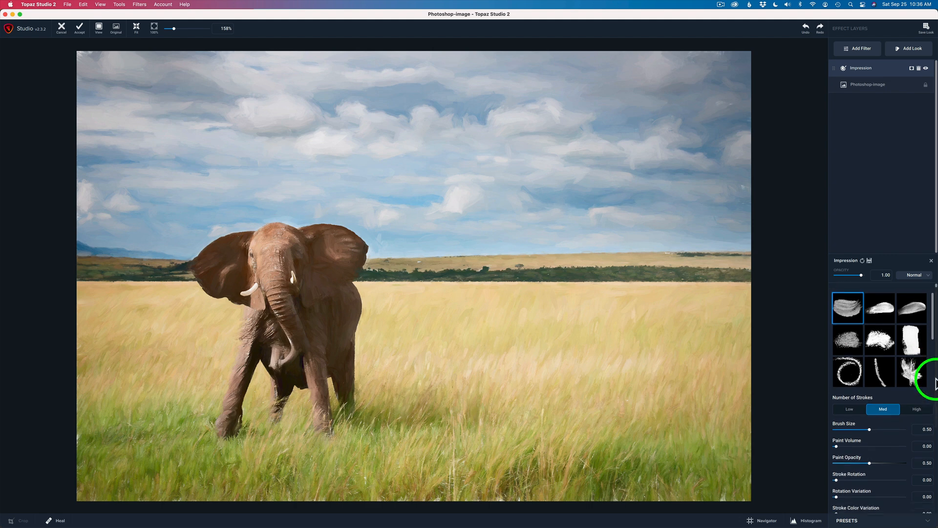
scroll(934, 381, "down", 5)
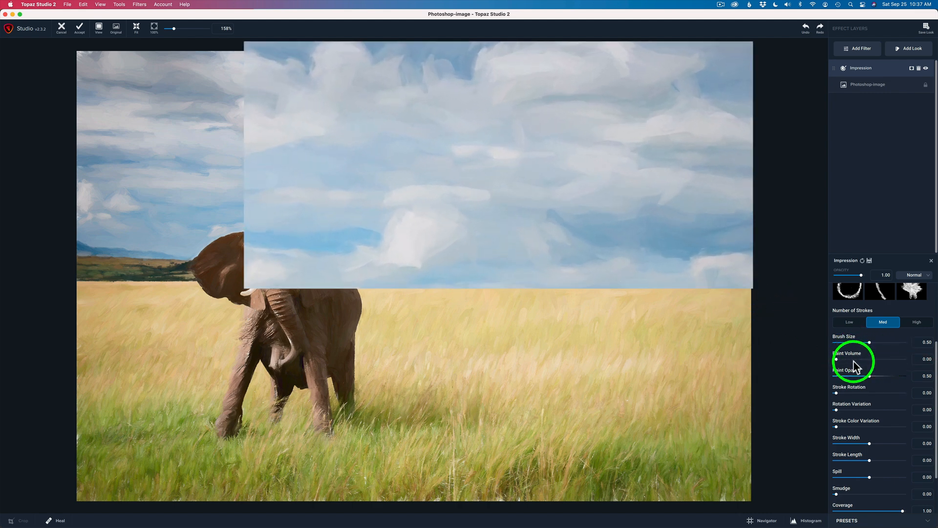
left_click_drag(836, 359, 847, 359)
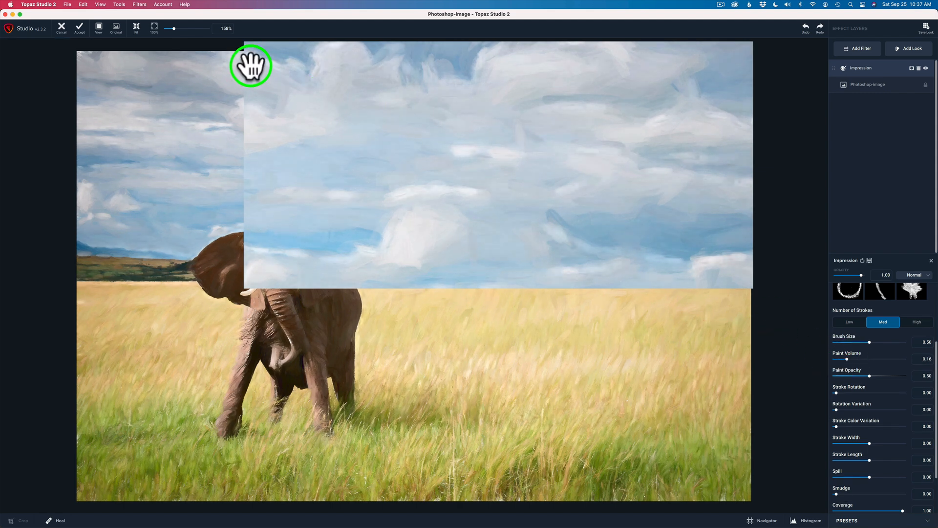
mouse_move(847, 359)
left_mouse_down()
mouse_move(899, 360)
mouse_move(853, 360)
left_mouse_up()
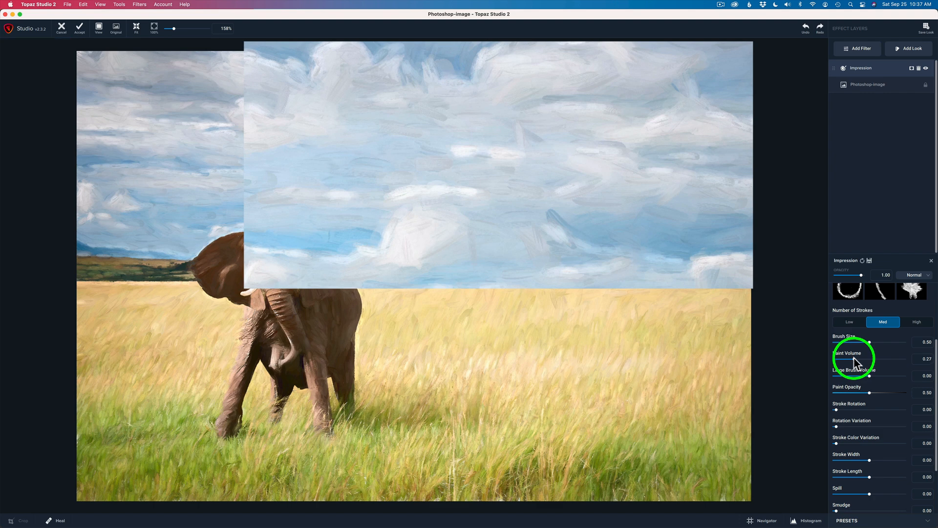
left_click(854, 358)
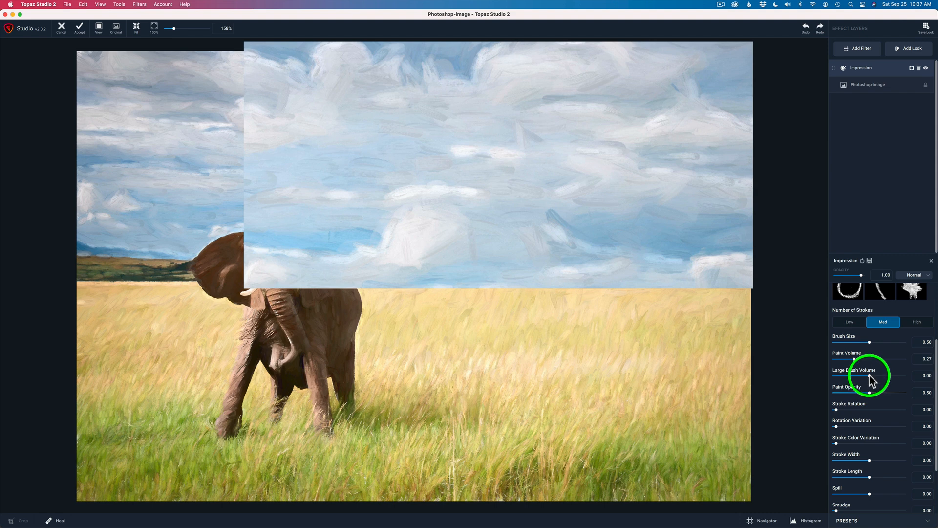
mouse_move(870, 376)
left_mouse_down()
mouse_move(910, 376)
mouse_move(870, 375)
left_mouse_up()
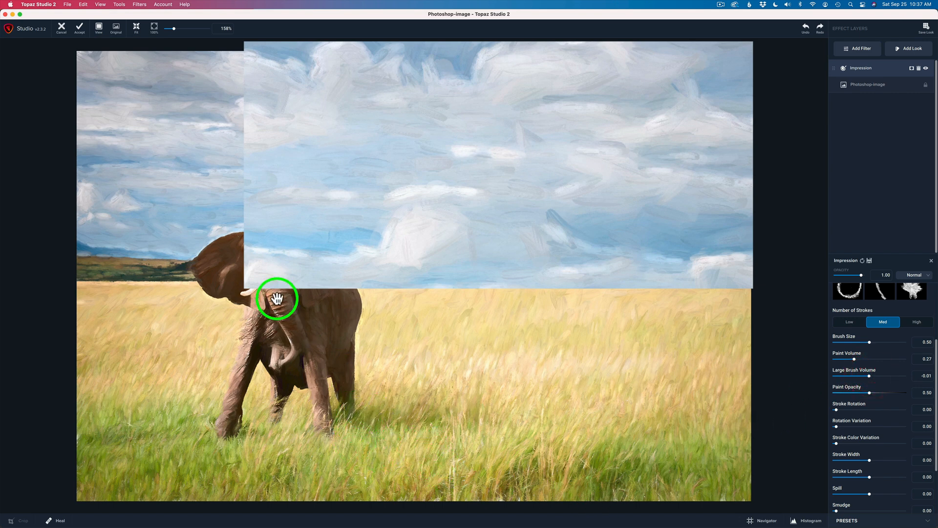
Try a Paint Opacity of 0.84 for the Impression strokes, and settle on 0.58.
left_click_drag(936, 372, 936, 410)
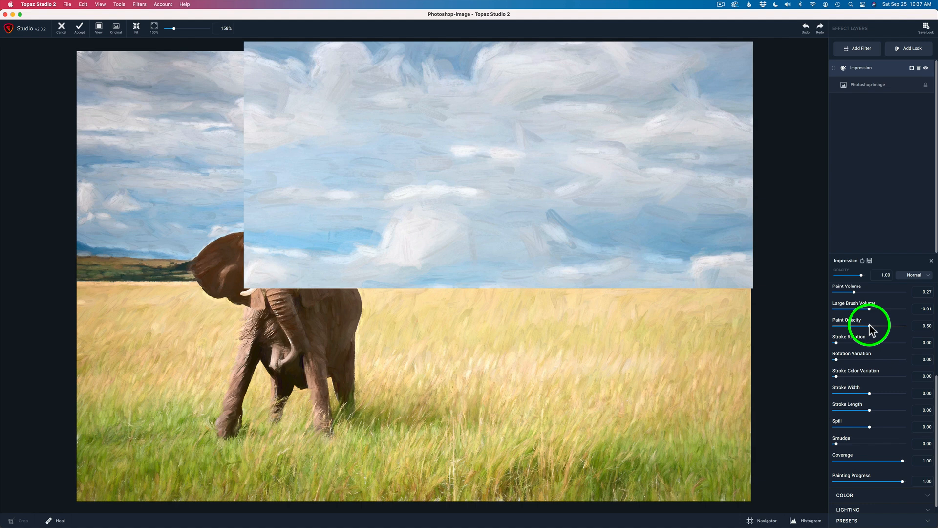
left_click_drag(869, 325, 892, 325)
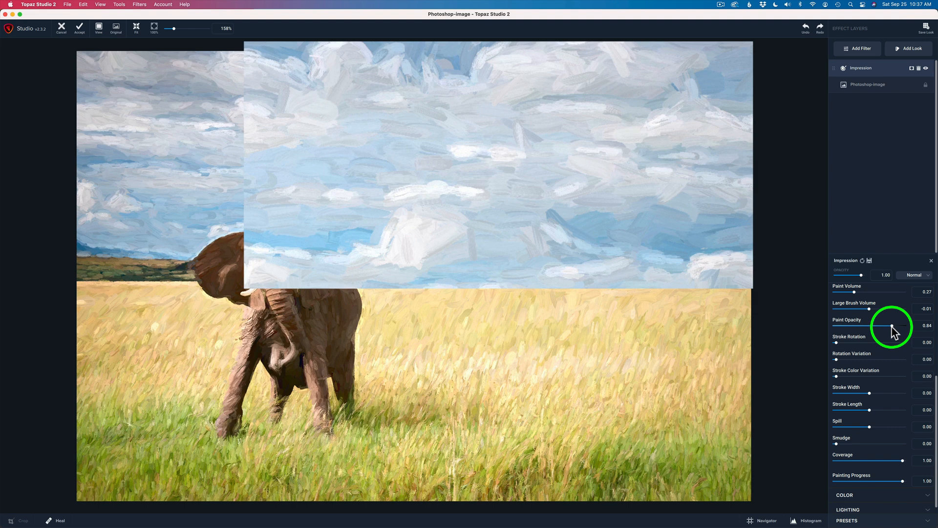
left_click_drag(892, 325, 875, 326)
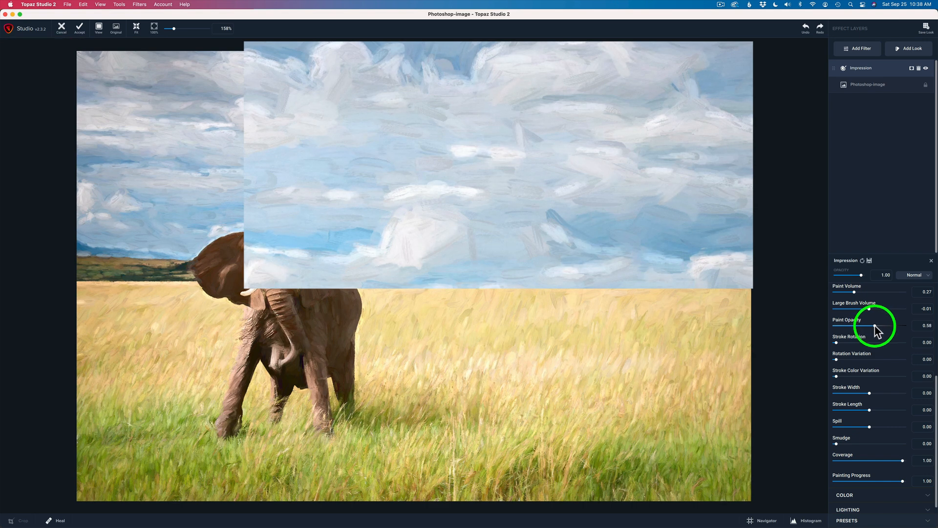
left_click(874, 326)
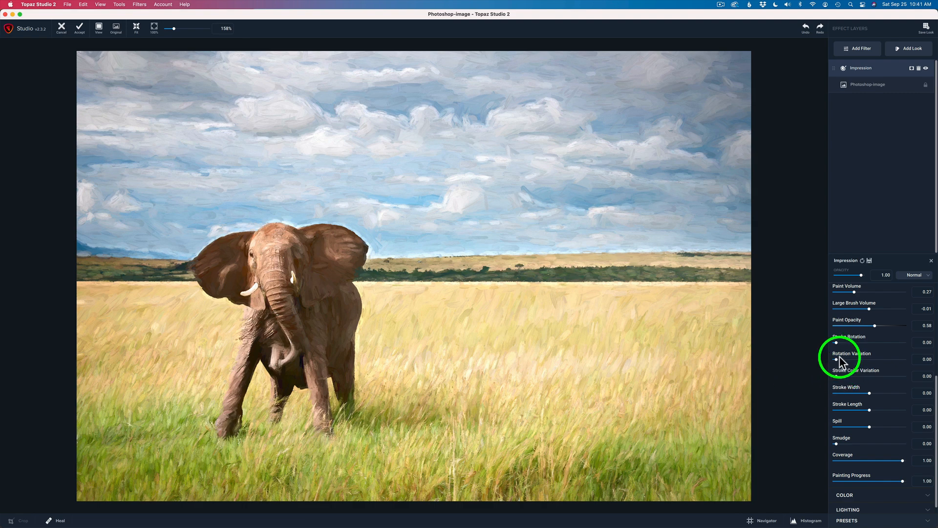
Set both Stroke Rotation and Rotation Variation of the Impression strokes to 0.04.
mouse_move(836, 342)
left_mouse_down()
mouse_move(907, 340)
mouse_move(830, 344)
mouse_move(839, 344)
left_mouse_up()
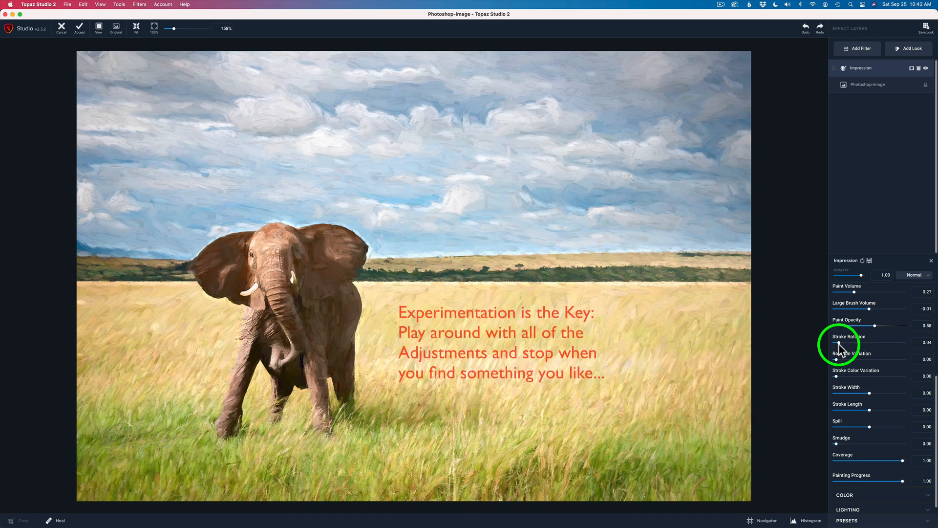
left_click(839, 344)
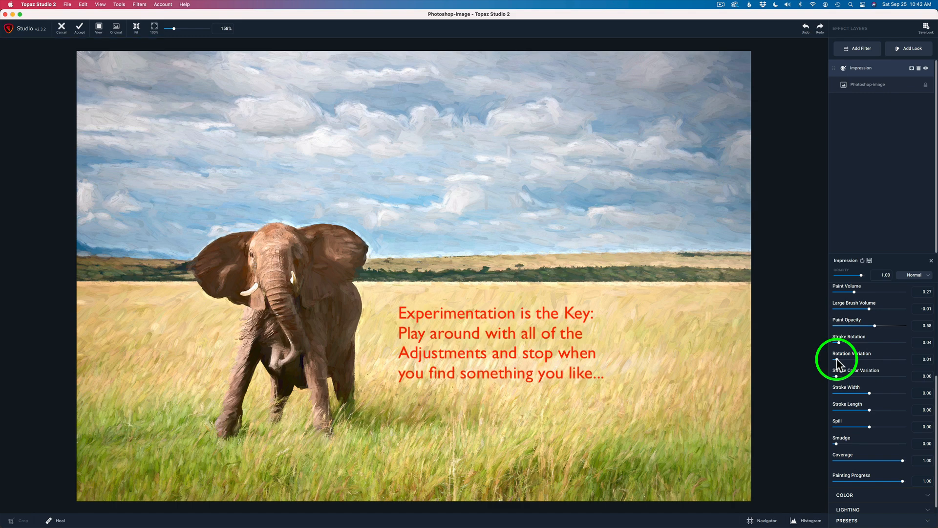
left_click_drag(837, 359, 845, 358)
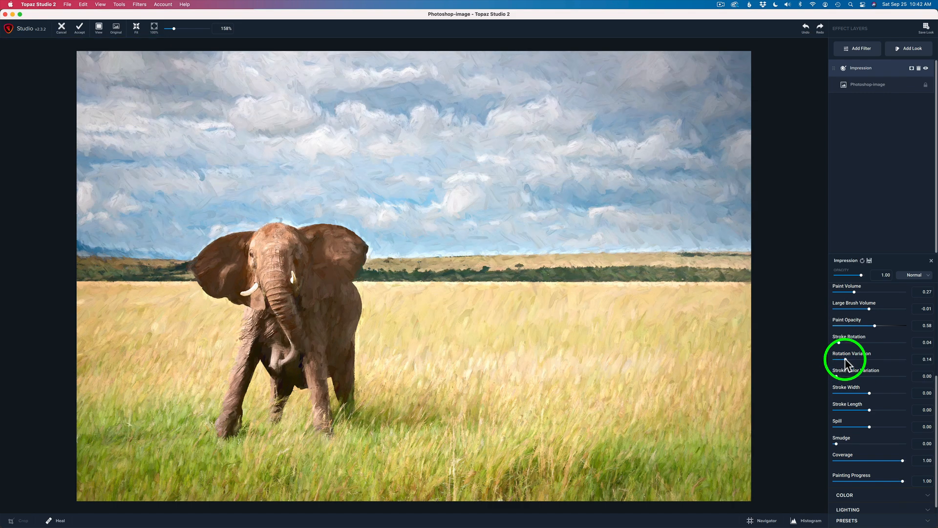
mouse_move(846, 359)
left_mouse_down()
mouse_move(881, 358)
mouse_move(830, 362)
mouse_move(840, 361)
left_mouse_up()
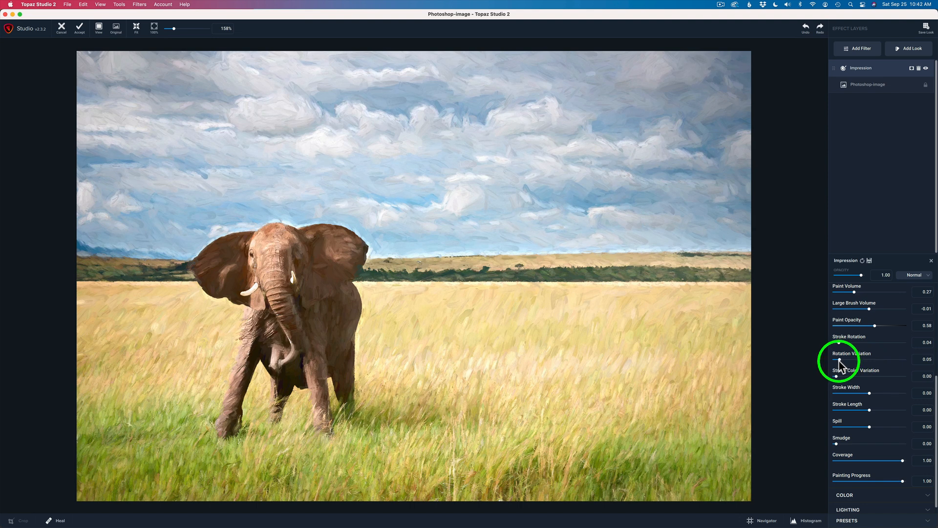
left_click(839, 360)
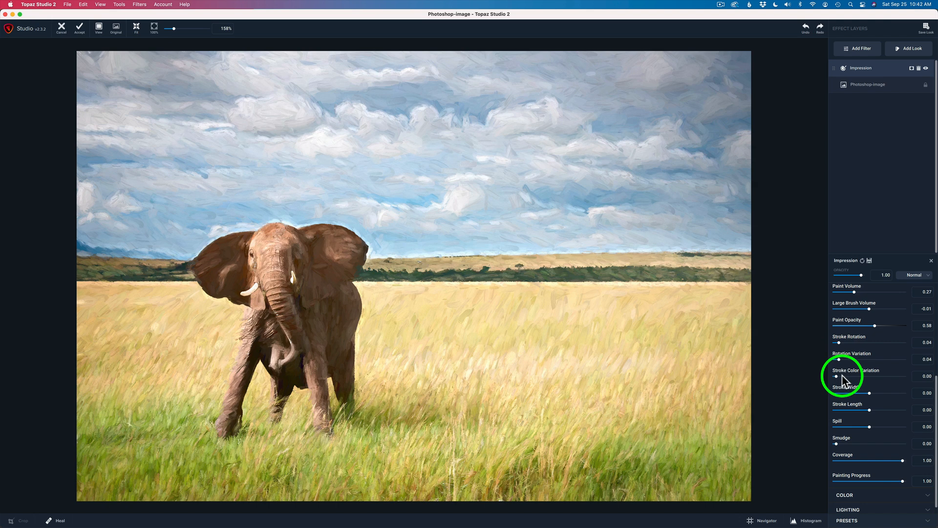
Keep Stroke Color Variation at 0.00, try Stroke Width at -1.00, and set the width to 0.03.
mouse_move(843, 376)
left_mouse_down()
mouse_move(896, 376)
mouse_move(814, 374)
left_mouse_up()
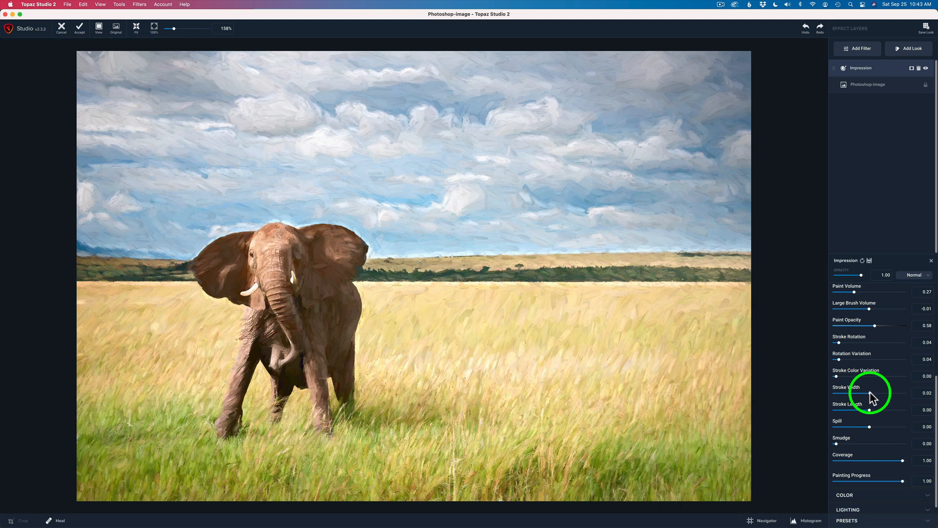
mouse_move(869, 393)
left_mouse_down()
mouse_move(932, 389)
mouse_move(818, 403)
left_mouse_up()
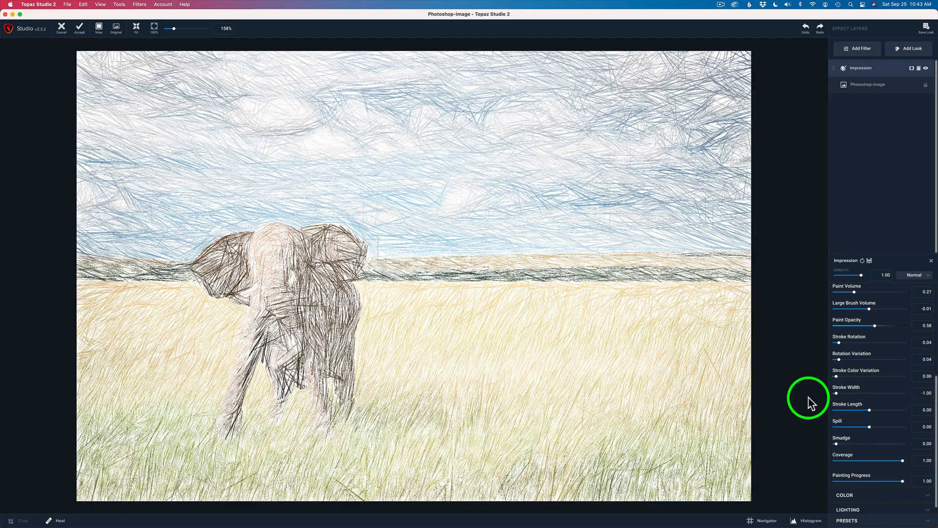
left_click(845, 393)
left_click_drag(845, 397, 870, 401)
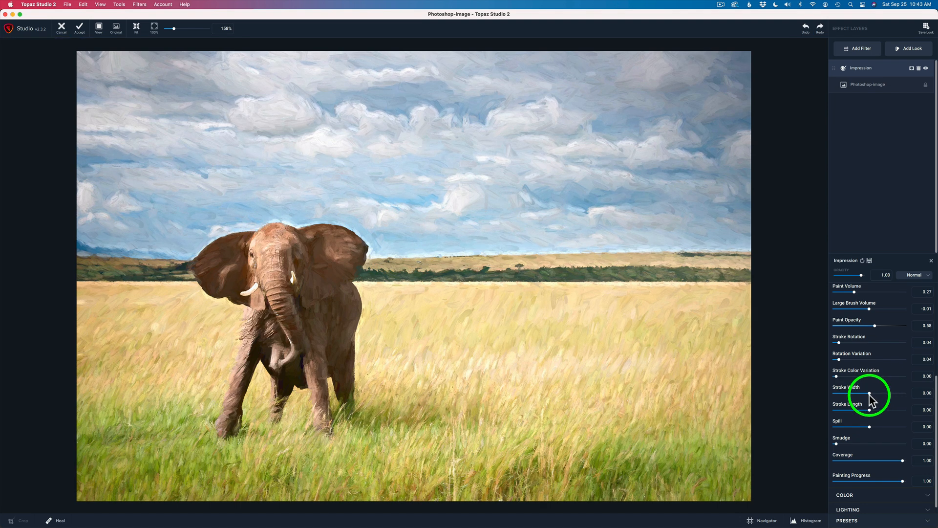
mouse_move(870, 395)
left_mouse_down()
mouse_move(882, 394)
mouse_move(870, 396)
left_mouse_up()
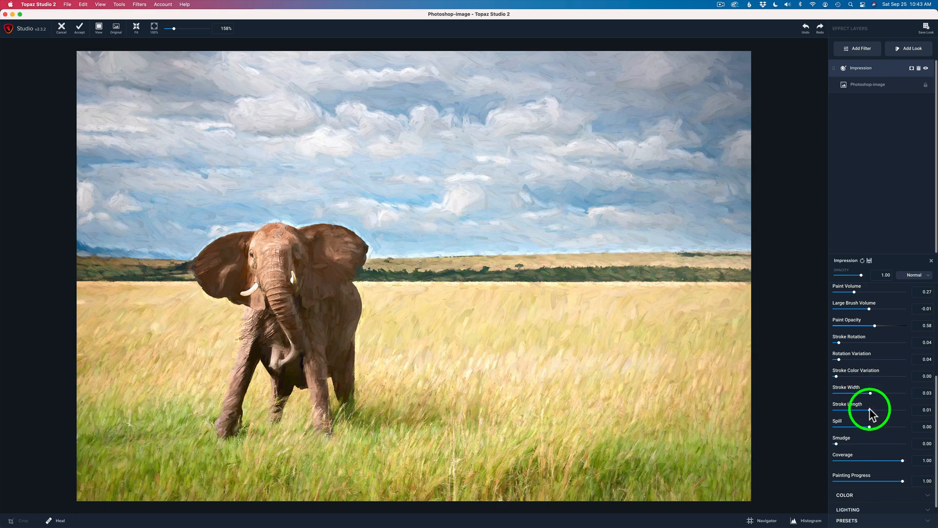
Try the maximum Stroke Length of 1.00, and reduce it to 0.33.
left_click_drag(869, 410, 920, 404)
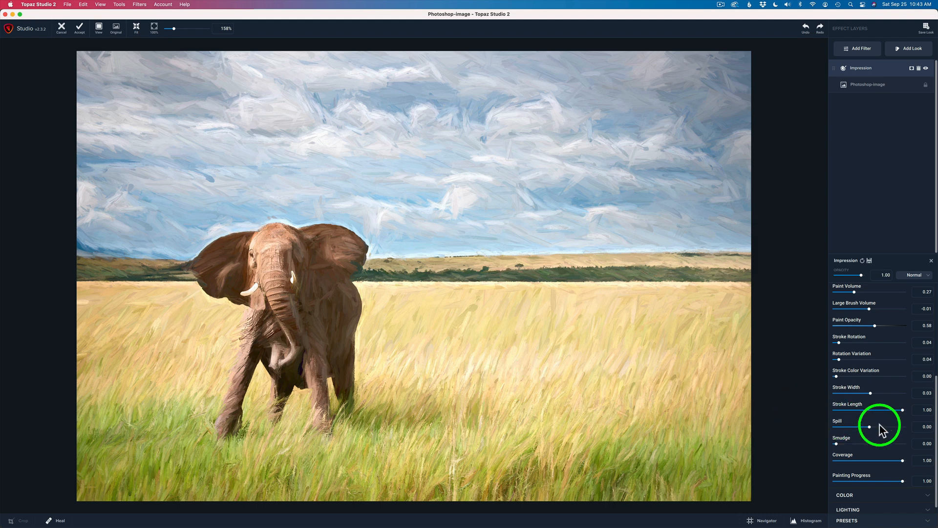
left_click_drag(903, 410, 880, 410)
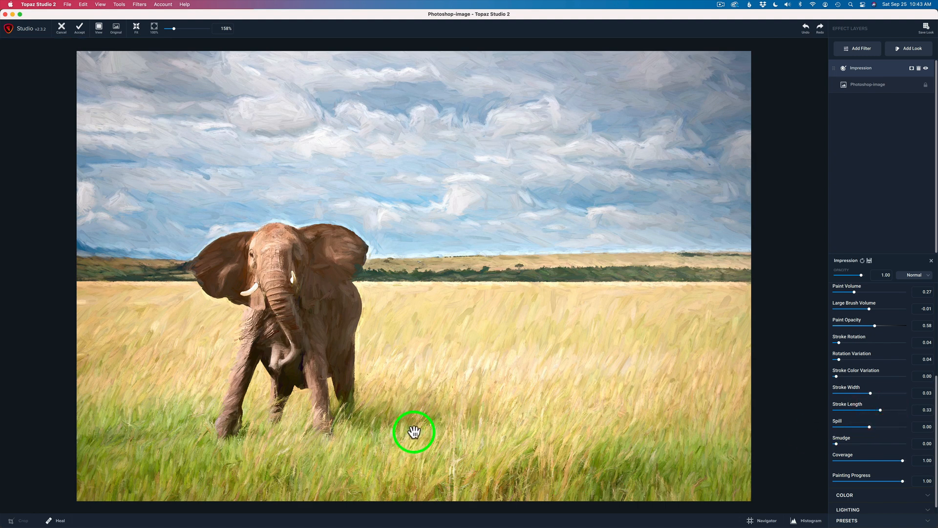
left_click_drag(413, 432, 853, 437)
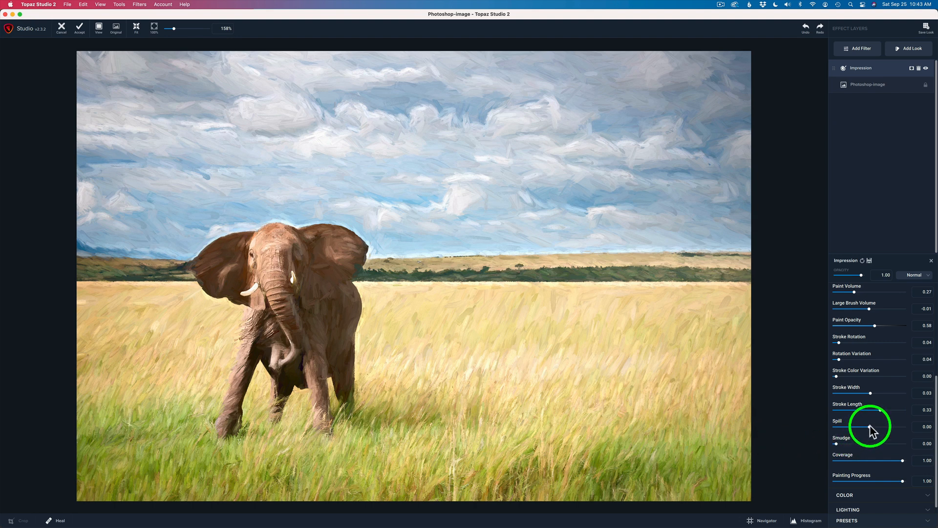
Try the Spill setting at 1.00 and reset it to 0.00.
mouse_move(869, 425)
left_mouse_down()
mouse_move(915, 425)
mouse_move(872, 427)
left_mouse_up()
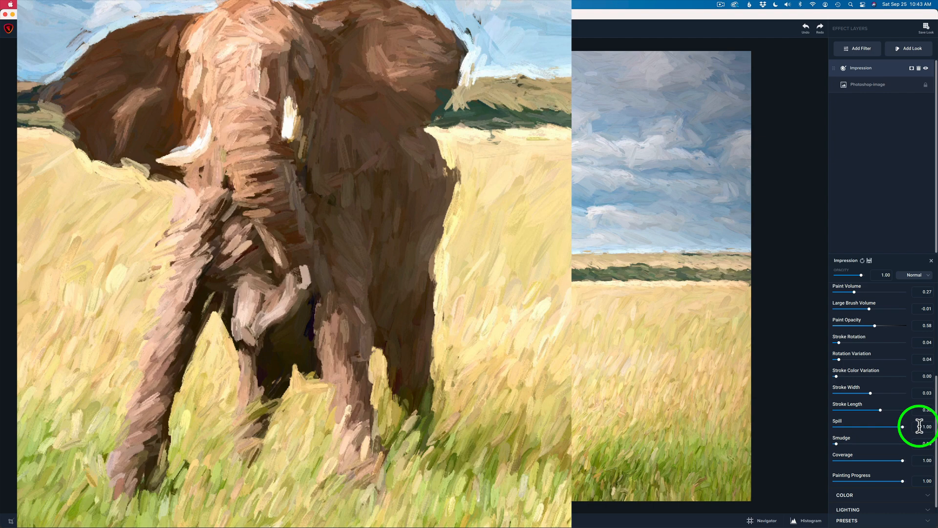
left_click_drag(903, 427, 864, 431)
double_click(863, 427)
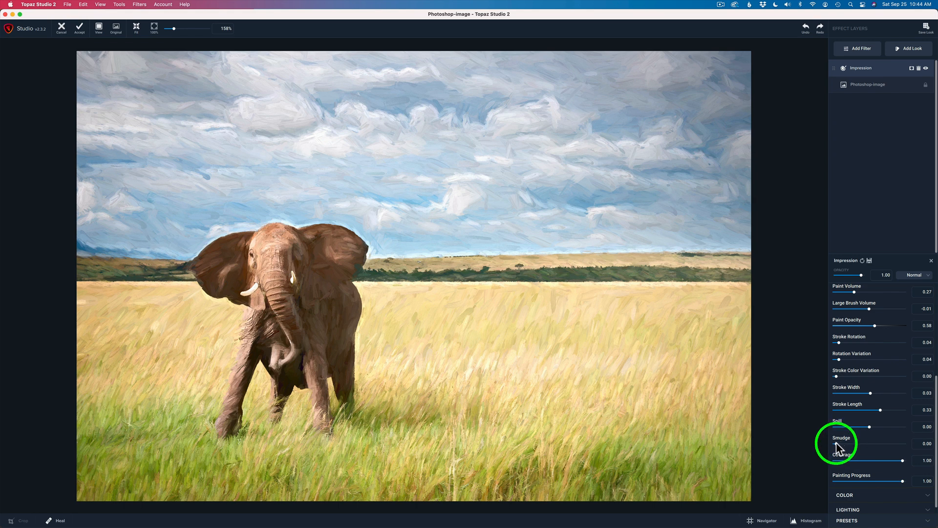
Try out the Smudge amount on the Impression strokes and set it to 0.04.
left_click_drag(836, 443, 840, 444)
mouse_move(844, 443)
left_mouse_down()
mouse_move(896, 446)
mouse_move(812, 444)
mouse_move(823, 443)
left_mouse_up()
mouse_move(835, 442)
left_mouse_down()
mouse_move(822, 443)
mouse_move(842, 447)
mouse_move(760, 445)
left_mouse_up()
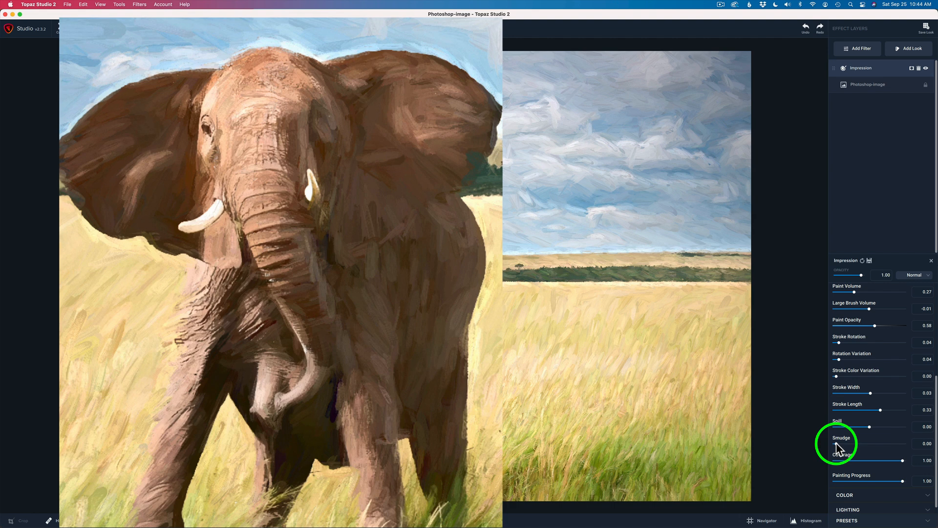
left_click_drag(837, 444, 837, 444)
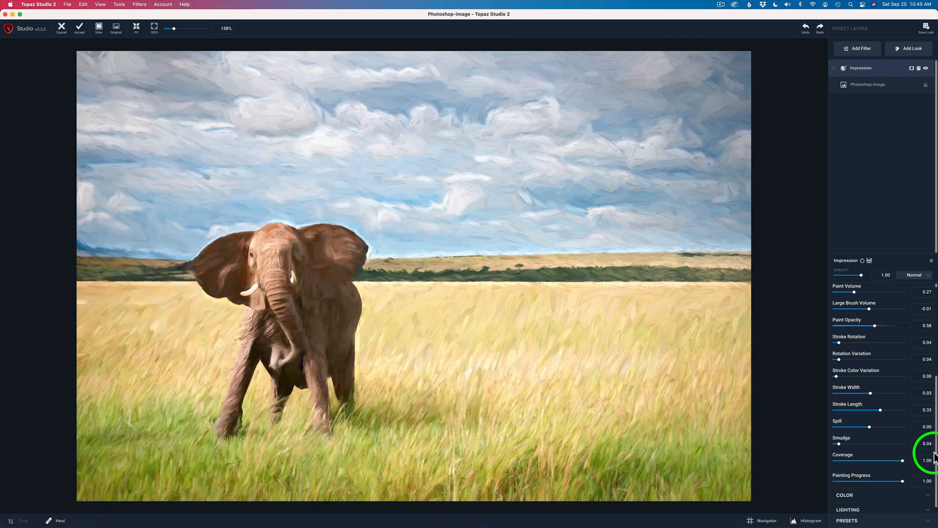
Lower the Impression filter's Painting Progress to 0.52, and raise it to 0.67.
left_click_drag(936, 453, 936, 487)
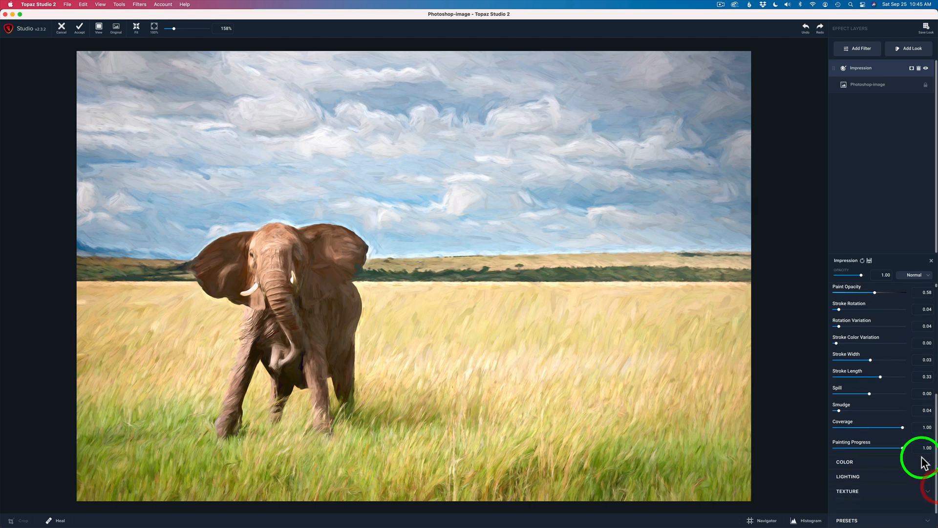
mouse_move(903, 449)
left_mouse_down()
mouse_move(819, 454)
mouse_move(871, 448)
left_mouse_up()
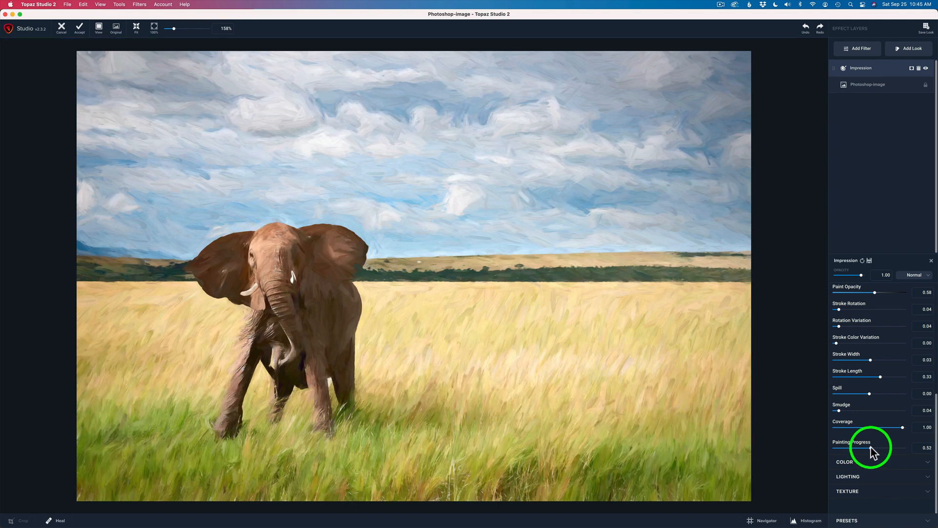
left_click_drag(870, 448, 881, 448)
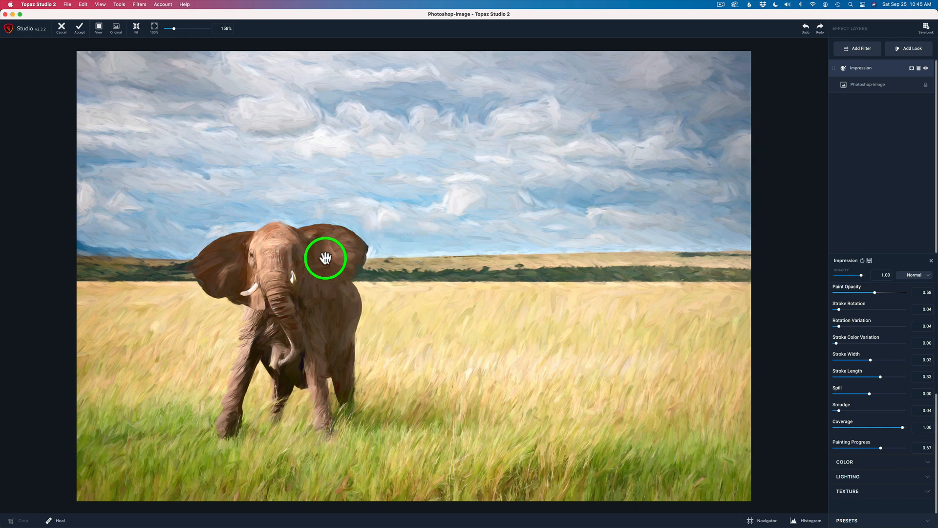
Add a mask to the Impression layer and set up its brush with transparency 0.56 and radius 0.03.
scroll(325, 259, "up", 6)
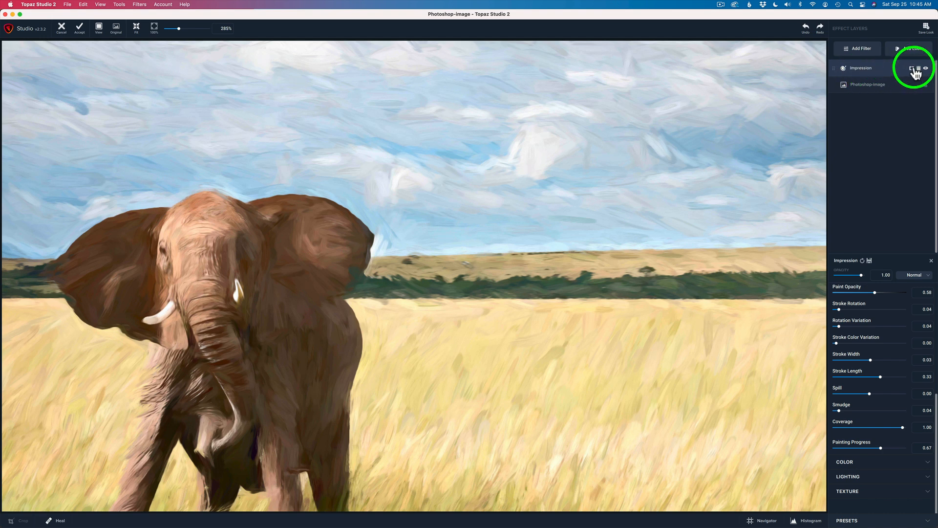
left_click(912, 70)
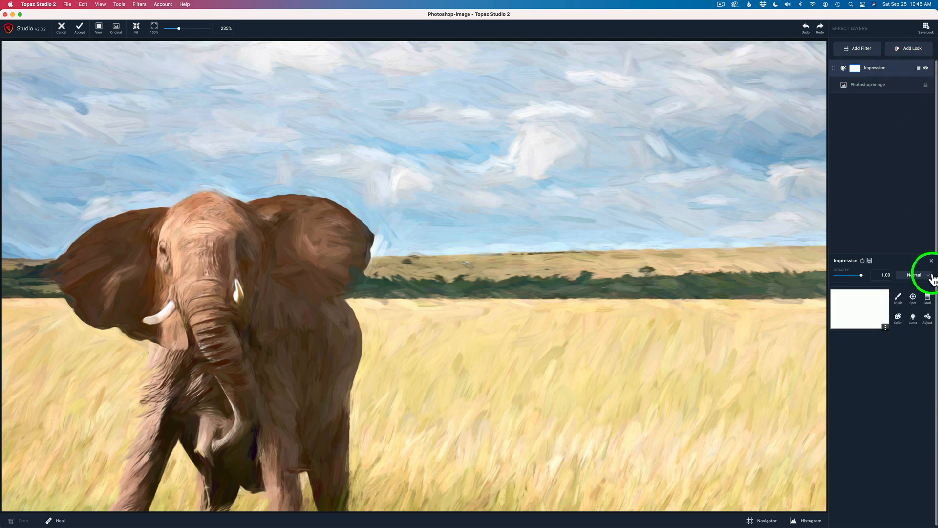
left_click(900, 300)
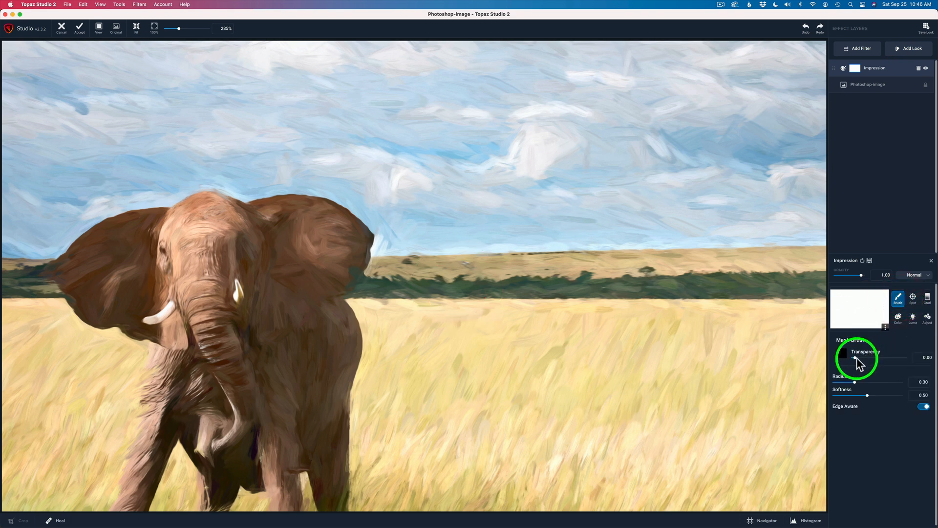
mouse_move(866, 358)
left_mouse_down()
mouse_move(894, 360)
mouse_move(882, 360)
left_mouse_up()
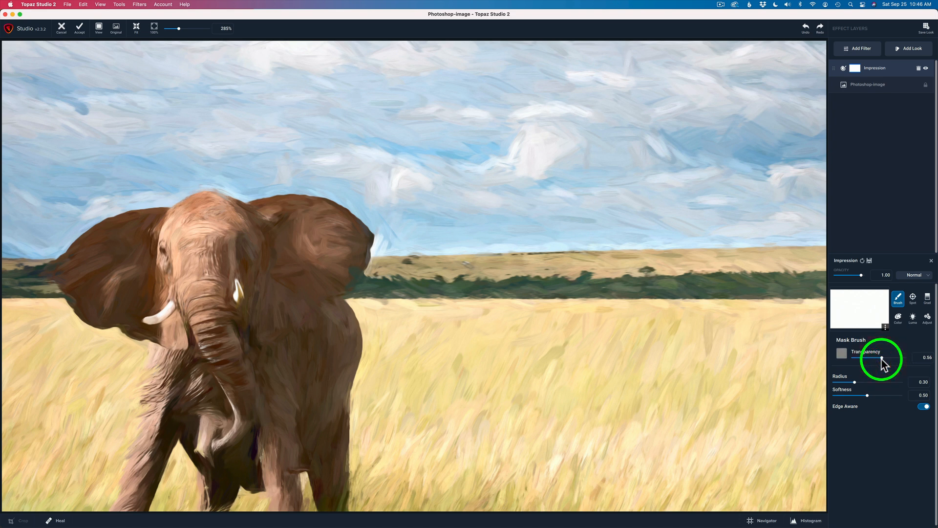
left_click_drag(856, 382, 836, 381)
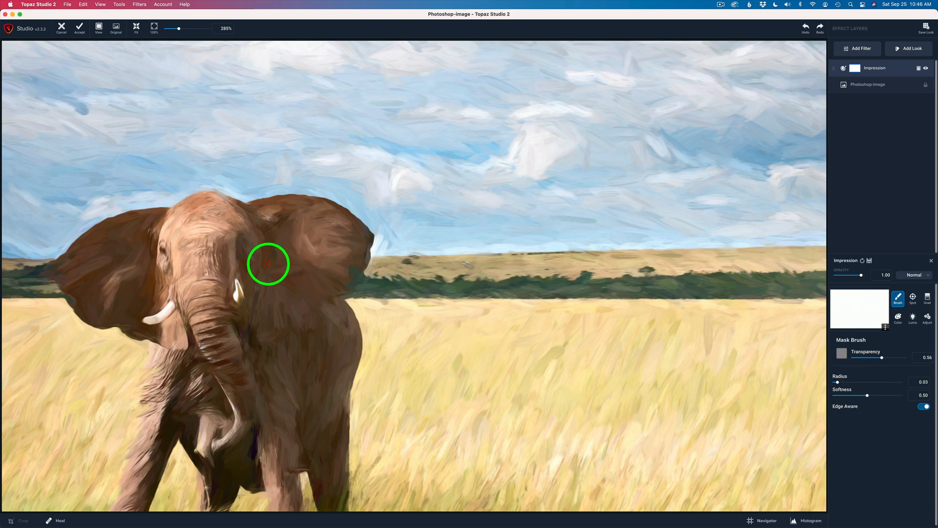
Brush over both of the elephant's eyes on the Impression mask to bring back their detail.
mouse_move(246, 246)
left_mouse_down()
mouse_move(254, 281)
mouse_move(248, 238)
mouse_move(238, 262)
left_mouse_up()
mouse_move(161, 249)
left_mouse_down()
mouse_move(170, 274)
mouse_move(160, 246)
left_mouse_up()
left_click_drag(163, 251, 166, 282)
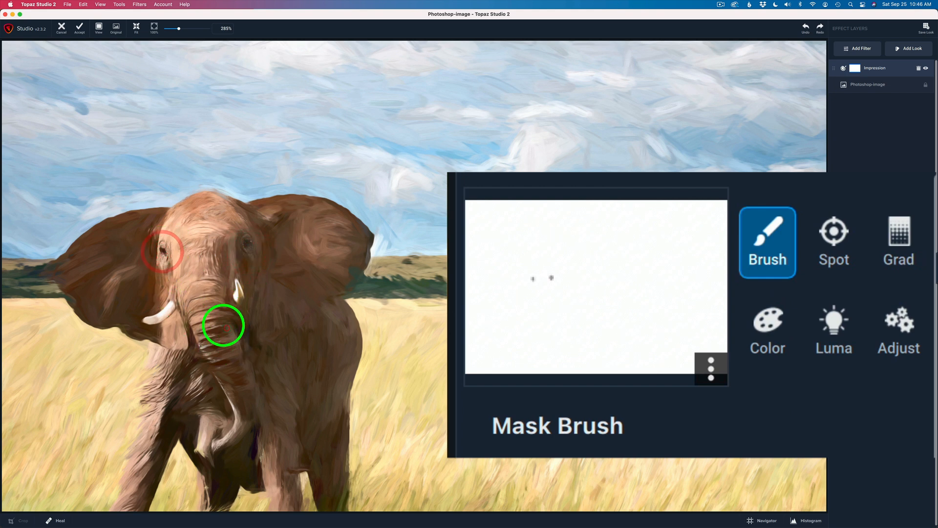
Brush down the elephant's trunk on the Impression mask to restore its detail, and return to the Impression filter's stroke settings.
mouse_move(198, 312)
left_mouse_down()
mouse_move(227, 322)
mouse_move(200, 327)
mouse_move(211, 319)
mouse_move(225, 327)
mouse_move(205, 332)
mouse_move(218, 328)
mouse_move(223, 343)
mouse_move(206, 340)
mouse_move(223, 342)
mouse_move(210, 347)
mouse_move(237, 345)
mouse_move(214, 356)
mouse_move(233, 348)
mouse_move(219, 361)
mouse_move(237, 358)
mouse_move(222, 369)
mouse_move(244, 379)
mouse_move(226, 383)
mouse_move(244, 377)
mouse_move(245, 389)
mouse_move(234, 387)
mouse_move(251, 388)
mouse_move(233, 394)
mouse_move(248, 396)
mouse_move(236, 401)
mouse_move(249, 398)
mouse_move(237, 407)
mouse_move(244, 422)
mouse_move(214, 448)
mouse_move(224, 451)
mouse_move(239, 429)
mouse_move(240, 442)
mouse_move(246, 432)
mouse_move(217, 442)
mouse_move(236, 427)
mouse_move(234, 410)
mouse_move(228, 431)
left_mouse_up()
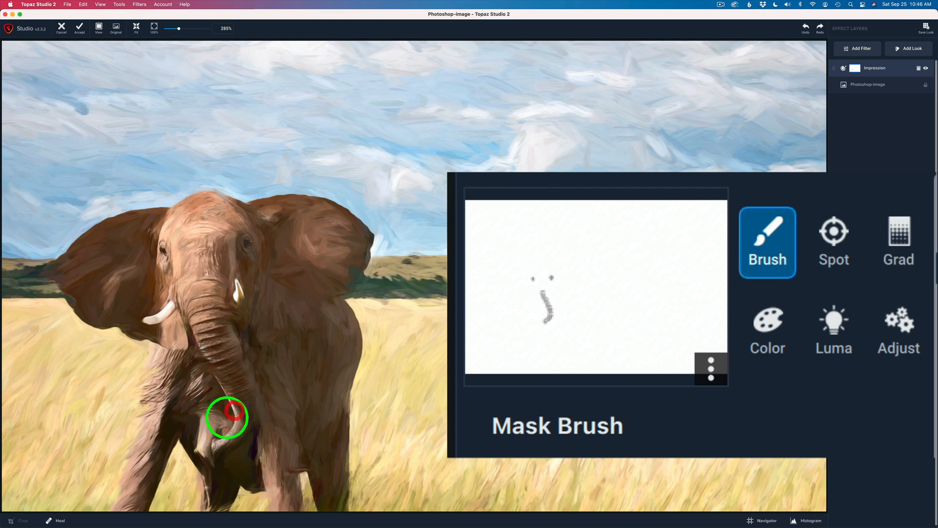
scroll(228, 413, "down", 7)
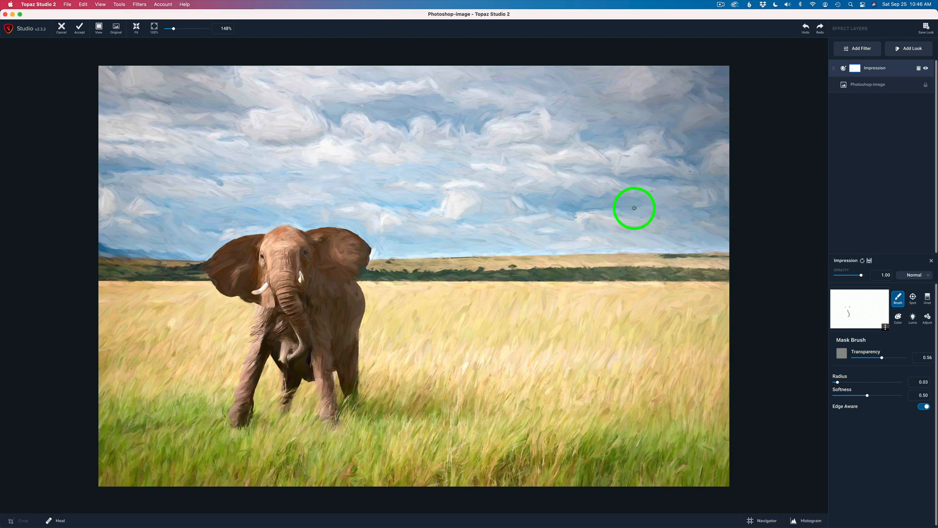
left_click(777, 235)
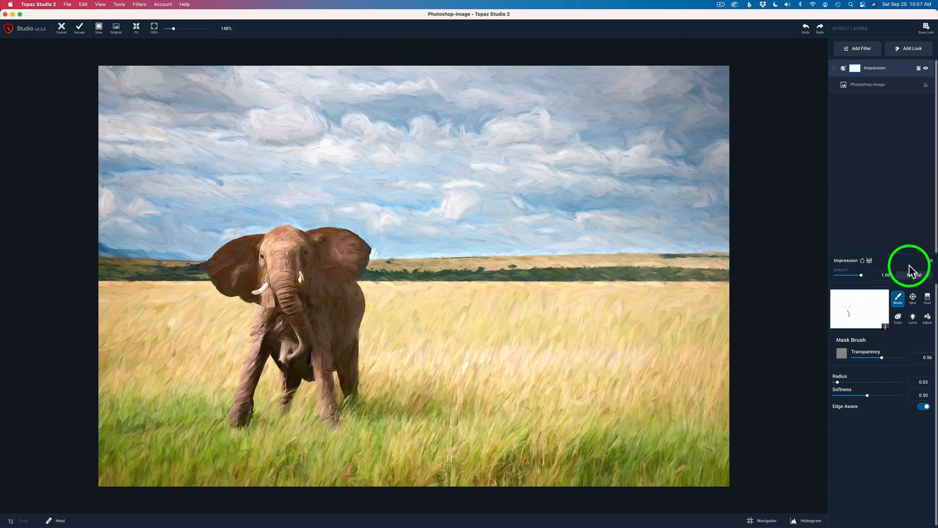
left_click(897, 68)
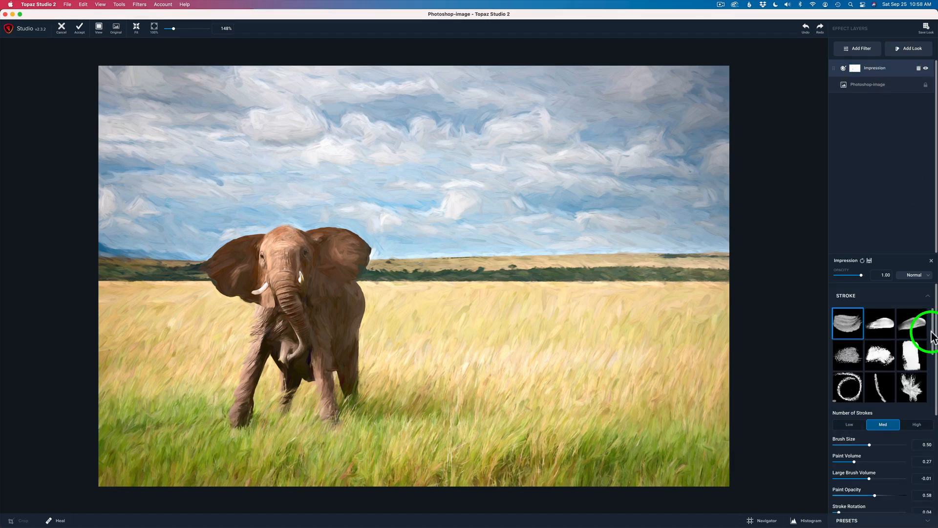
Try the second through ninth Impression stroke types one after another on the elephant image.
left_click(884, 326)
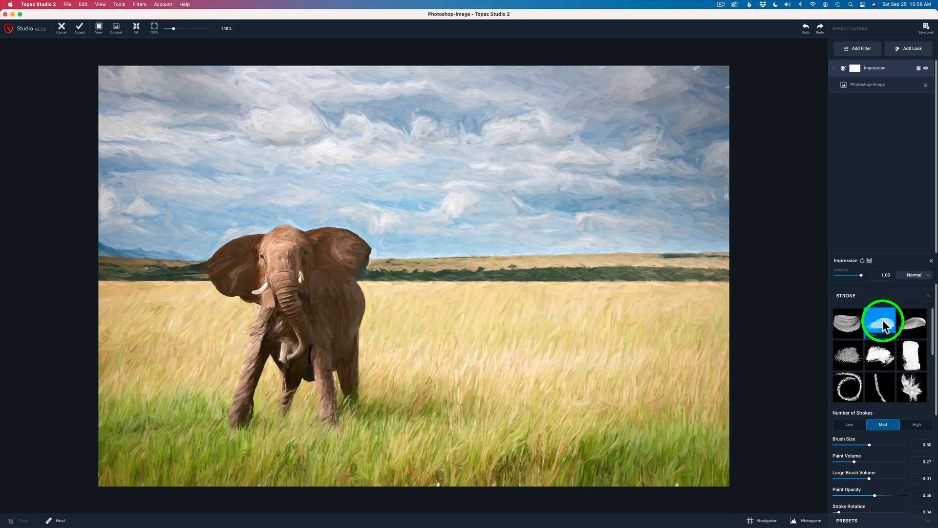
left_click(912, 326)
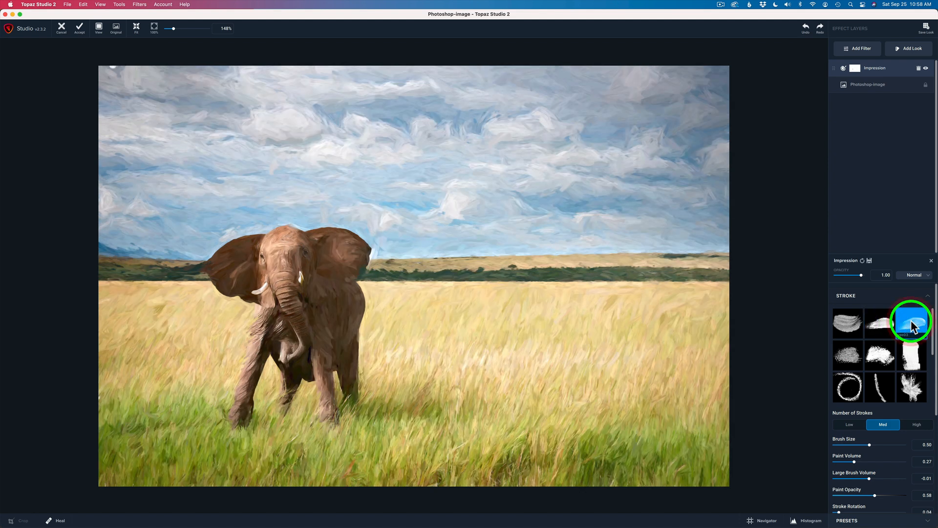
left_click(848, 349)
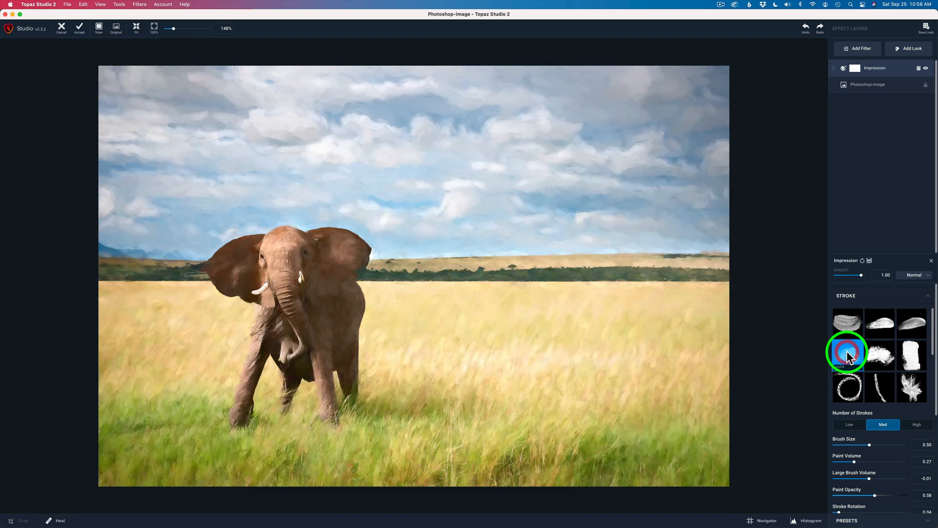
left_click(882, 355)
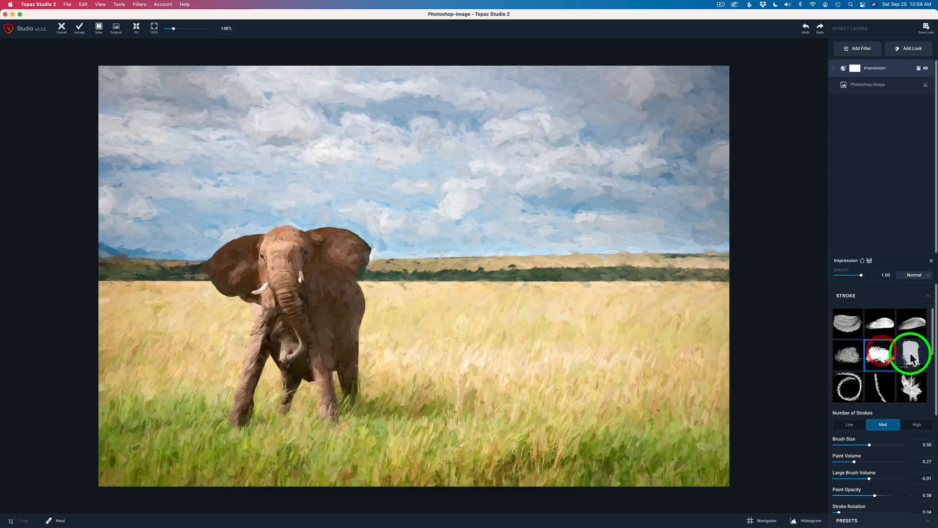
left_click(911, 348)
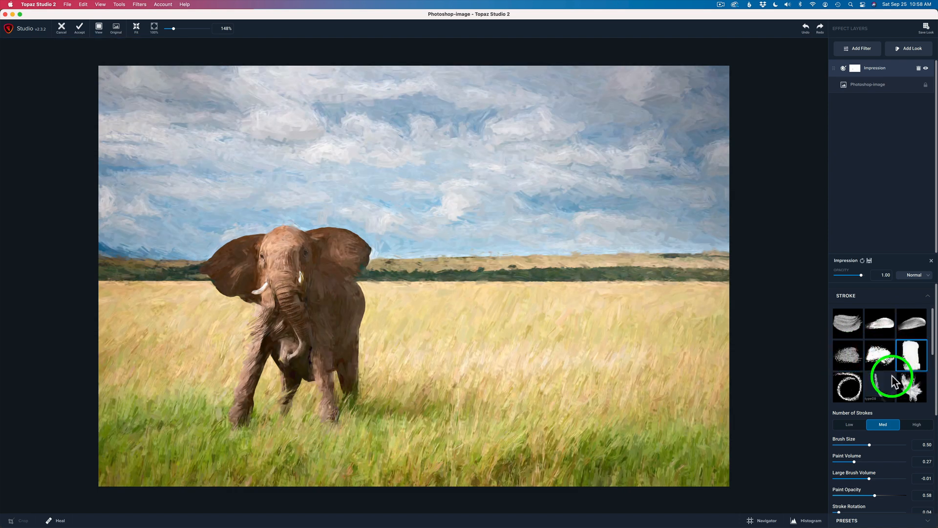
left_click(853, 387)
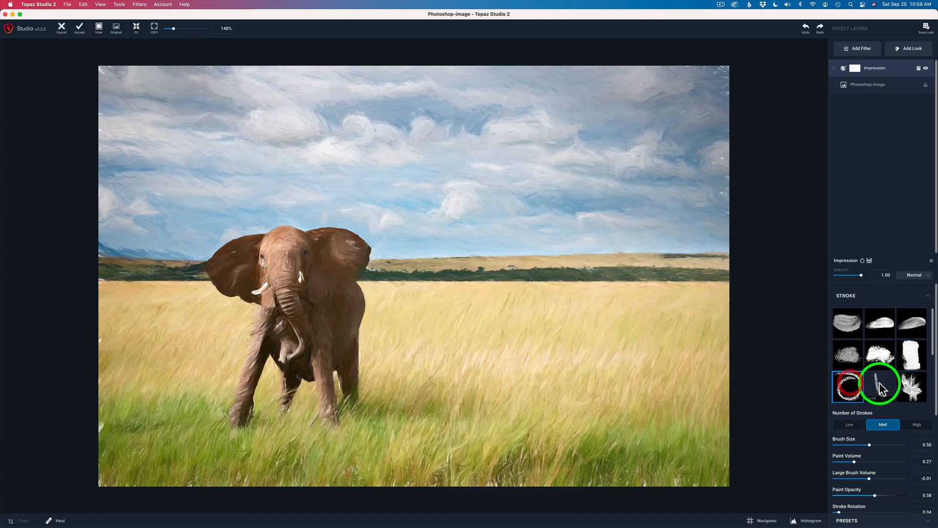
left_click(878, 382)
left_click(908, 385)
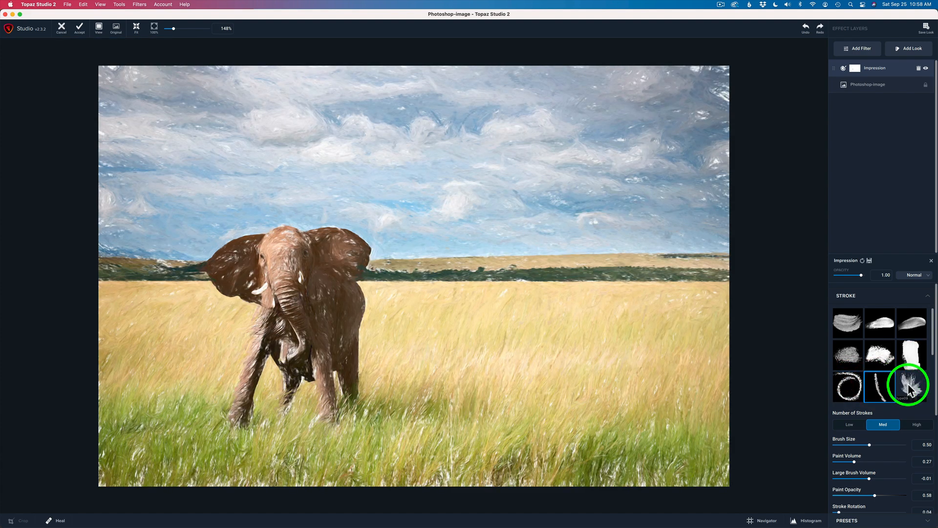
Try the remaining Impression stroke types, including the thin double line and the solid round dot.
scroll(931, 364, "down", 1)
scroll(931, 366, "down", 2)
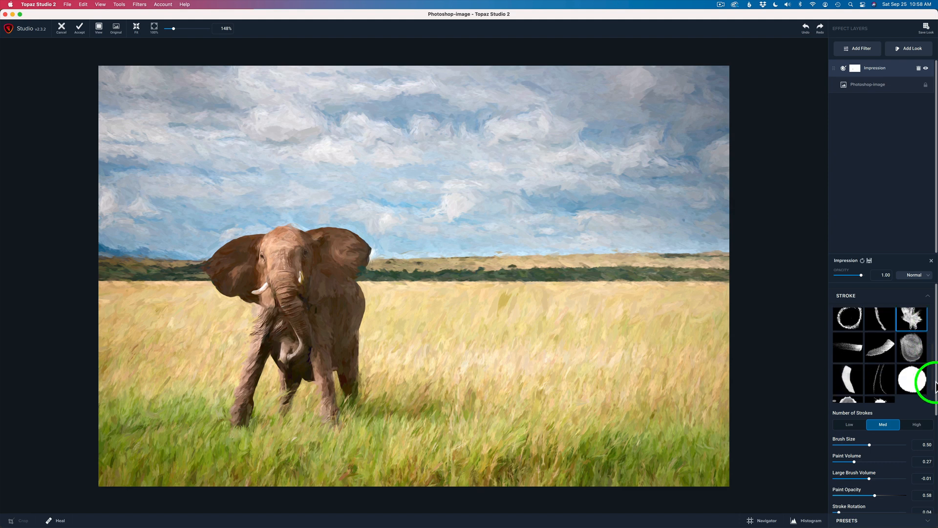
left_click(849, 348)
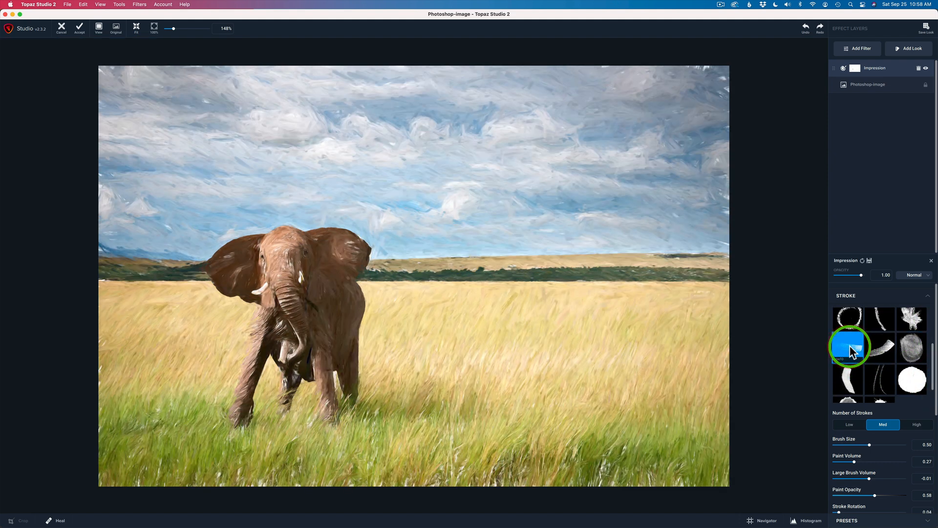
left_click(874, 344)
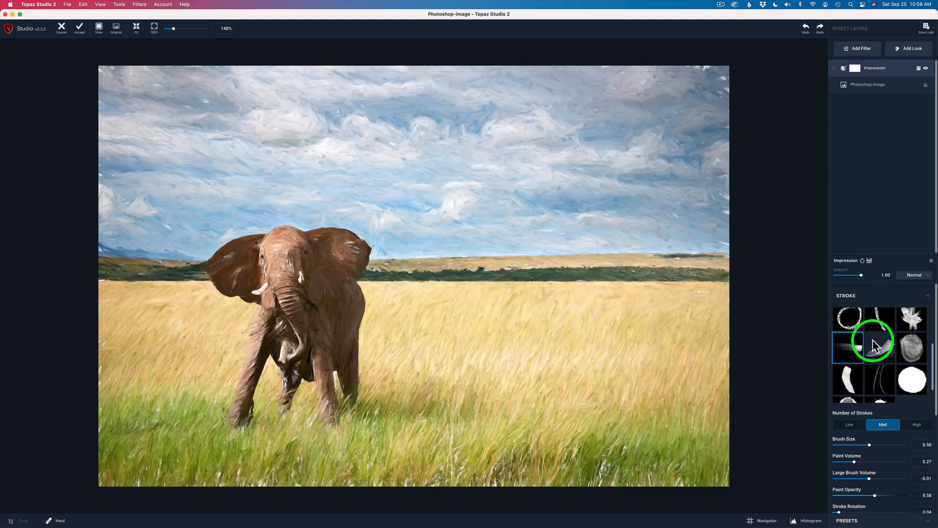
left_click(911, 345)
left_click(845, 377)
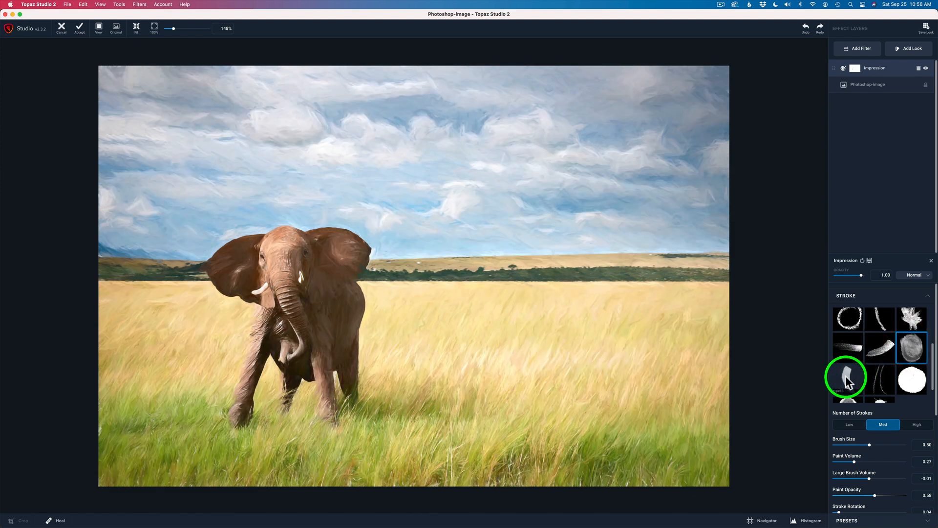
left_click(880, 377)
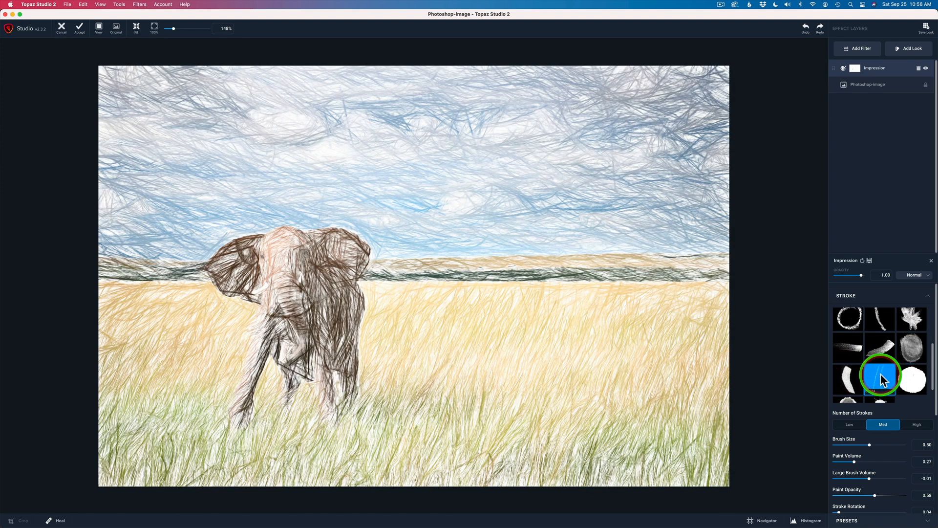
left_click(912, 378)
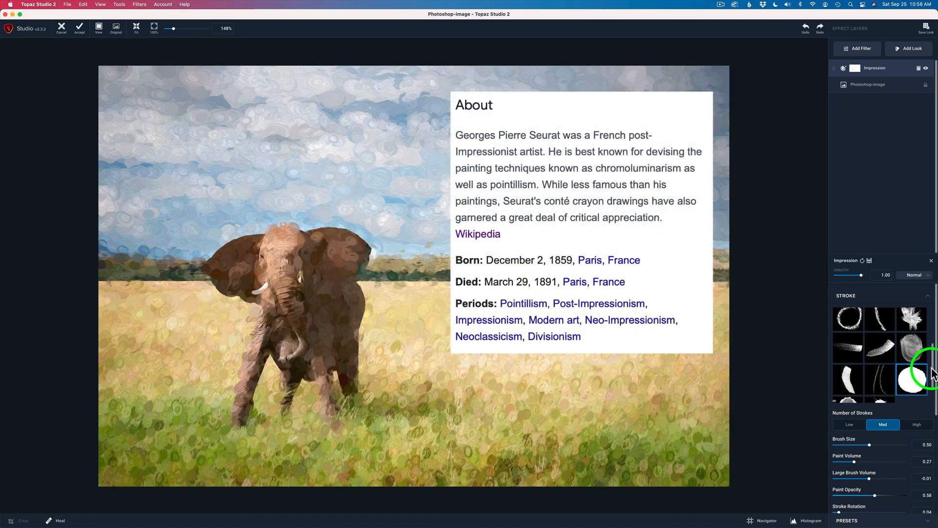
scroll(931, 383, "down", 2)
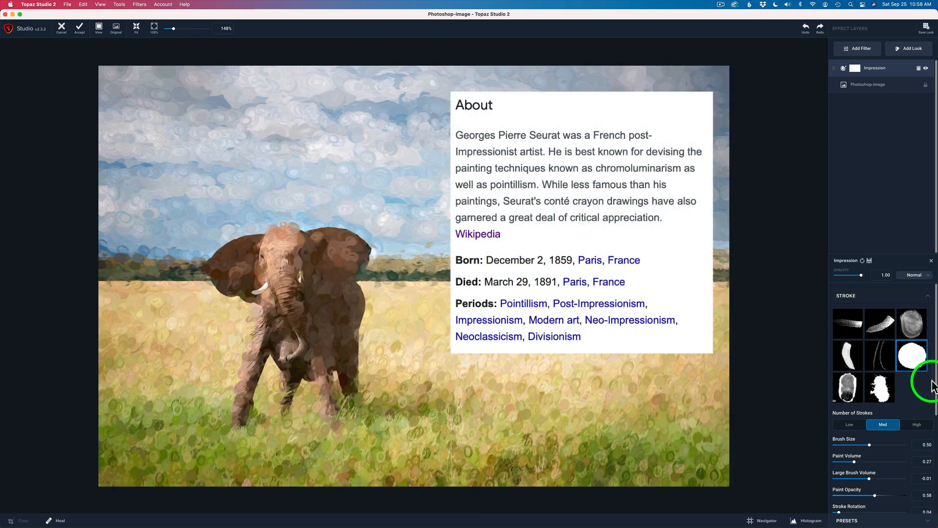
left_click(847, 389)
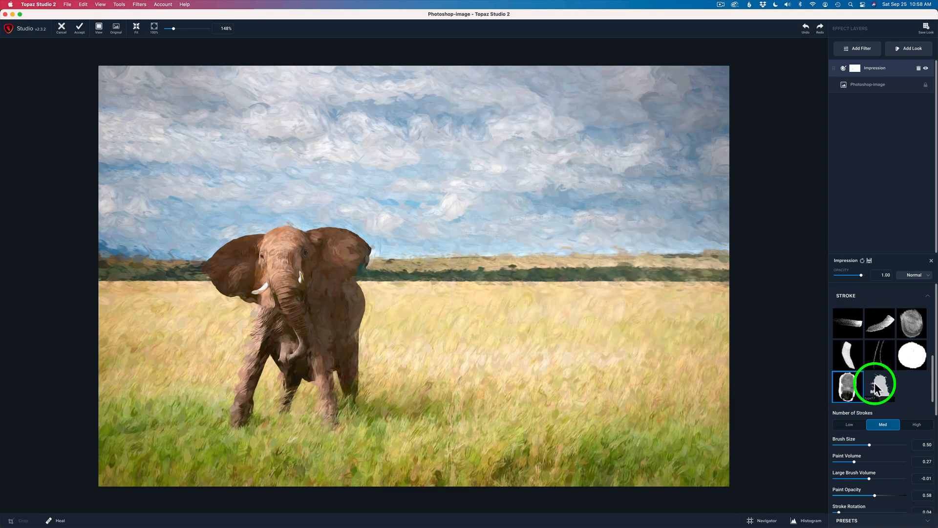
Compare the first two Impression stroke types again and choose the third one, the soft smear in the first row.
scroll(928, 342, "up", 3)
scroll(929, 342, "up", 3)
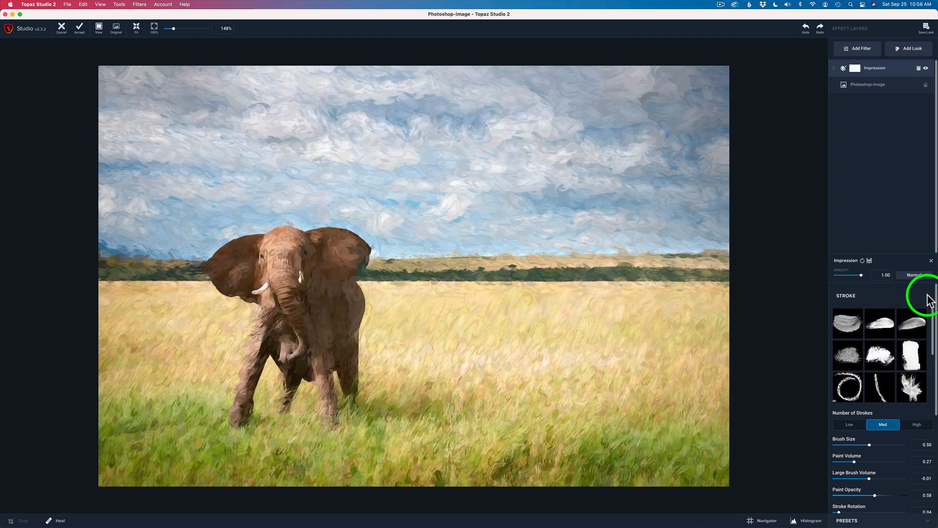
left_click(885, 326)
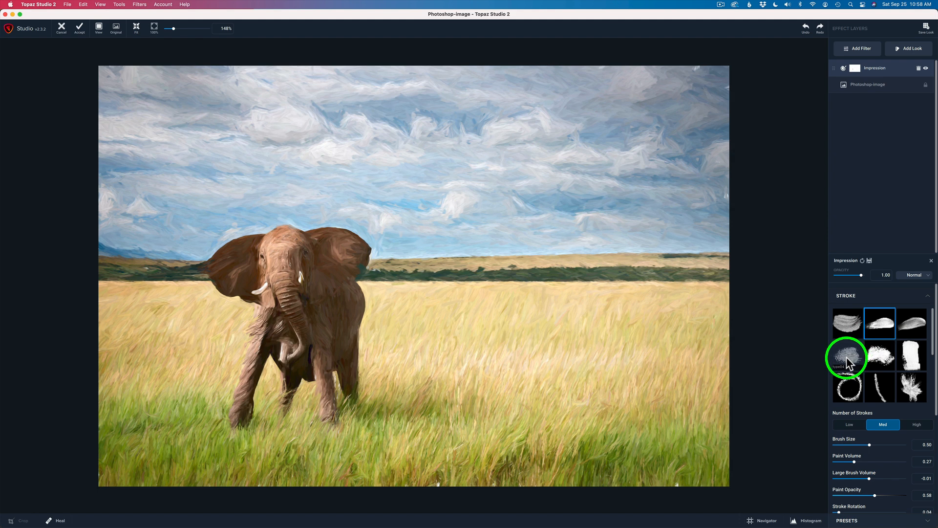
left_click(848, 325)
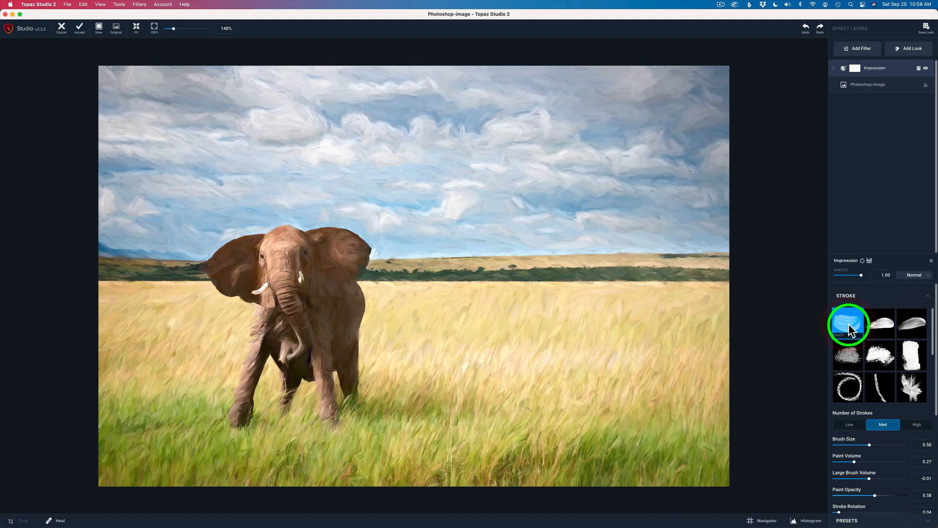
left_click(878, 323)
left_click(913, 323)
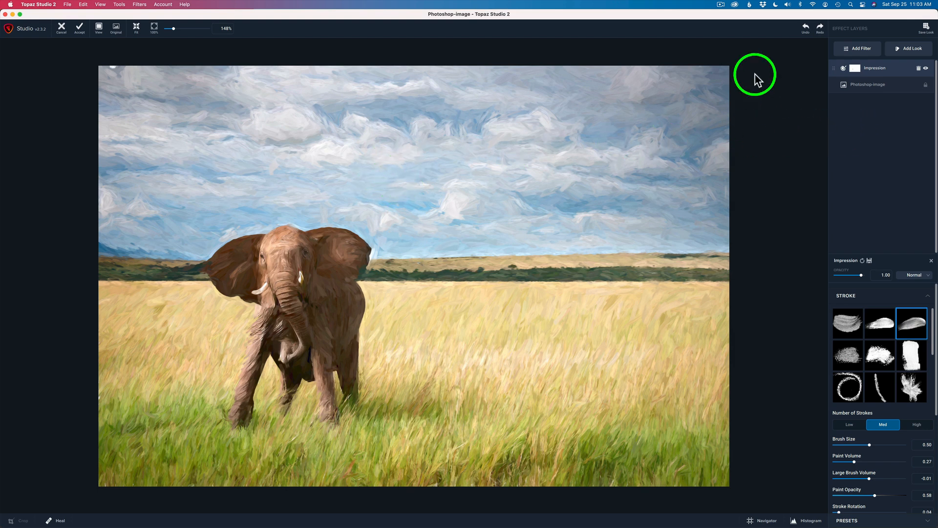
Add an HSL Color Tuning filter above the Impression layer and set its Blue Saturation to 0.48.
left_click(862, 49)
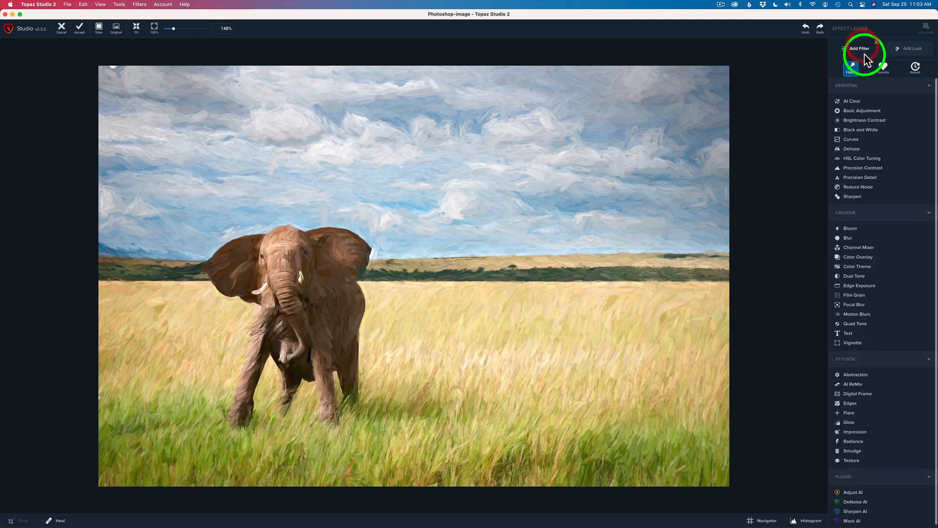
left_click(865, 159)
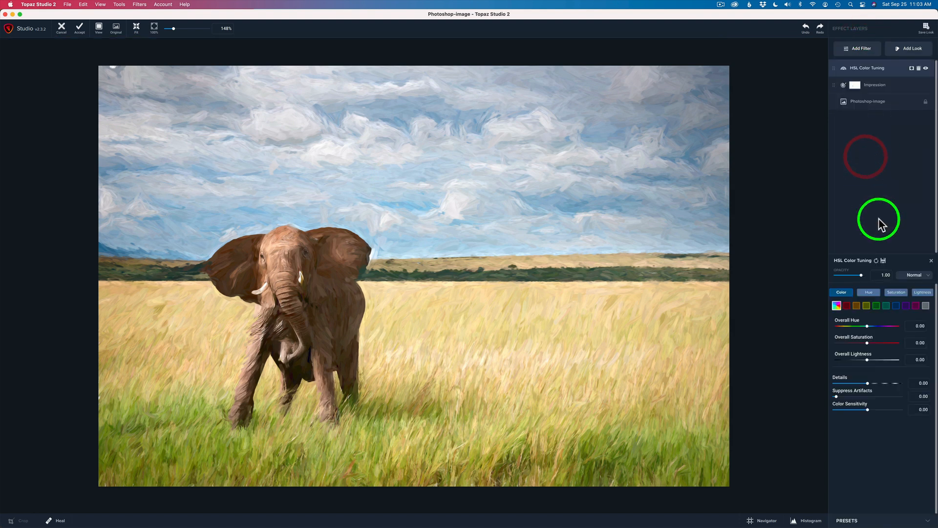
left_click(896, 306)
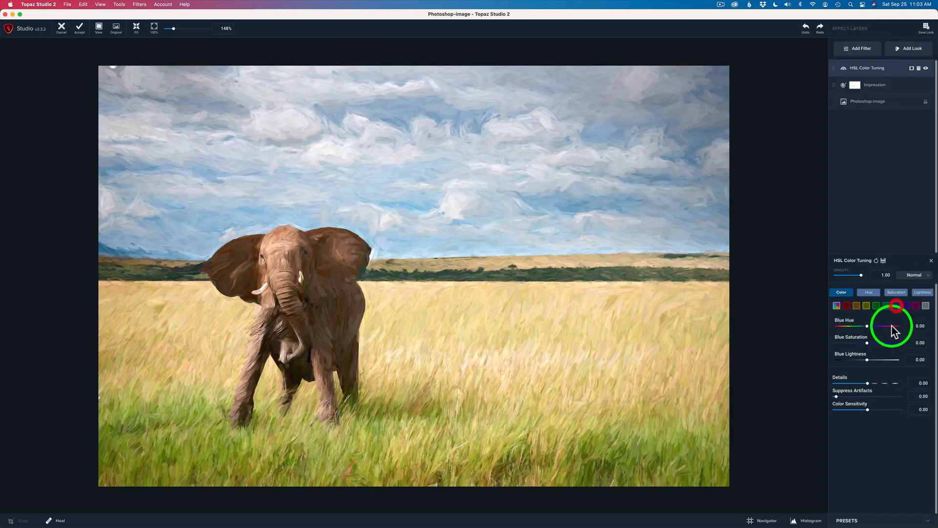
mouse_move(867, 342)
left_mouse_down()
mouse_move(889, 342)
mouse_move(879, 343)
left_mouse_up()
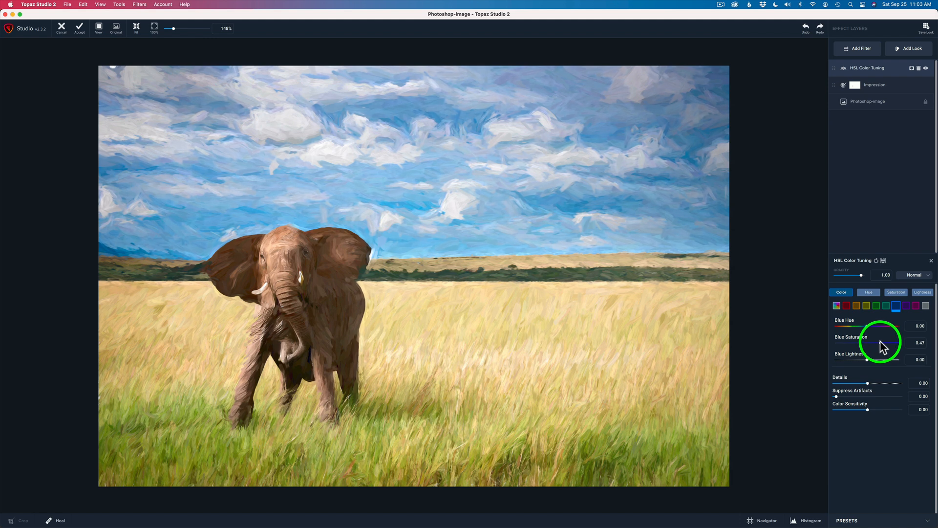
left_click_drag(880, 341, 881, 342)
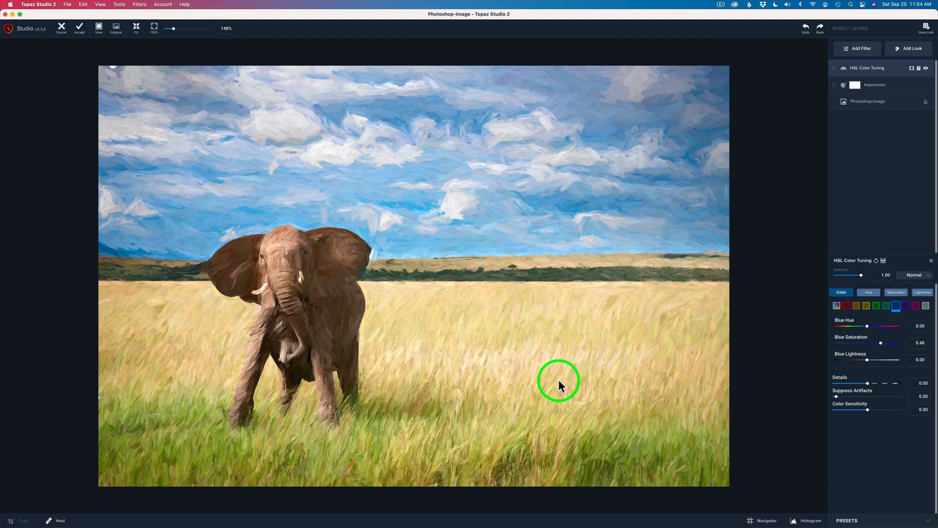
Set the Yellow Lightness to -0.48 and the Yellow Saturation to 0.24 in HSL Color Tuning.
left_click(867, 307)
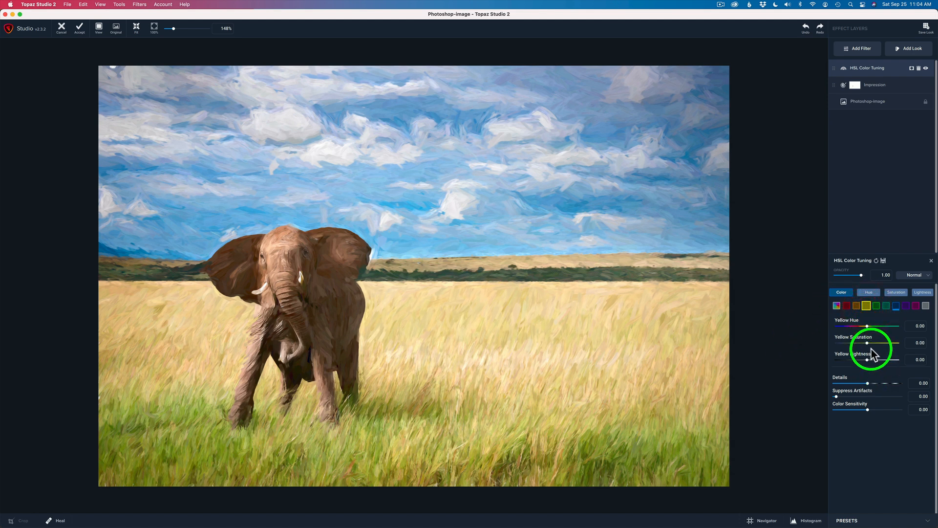
mouse_move(868, 360)
left_mouse_down()
mouse_move(882, 363)
mouse_move(853, 360)
left_mouse_up()
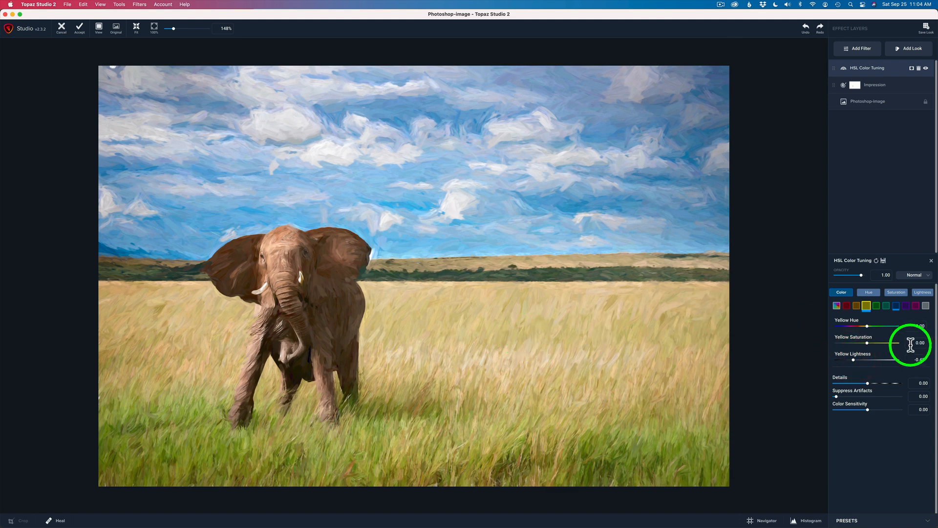
left_click_drag(866, 342, 874, 344)
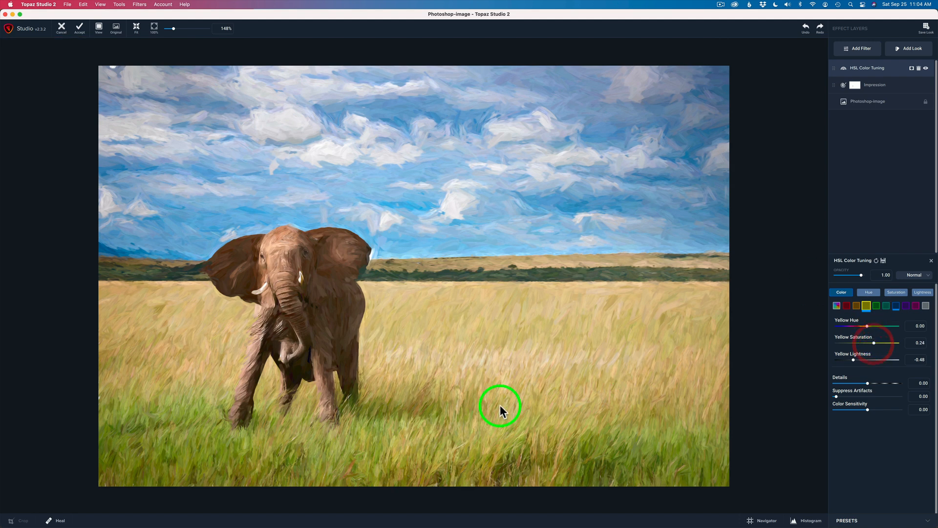
Set the Green Lightness to -0.69 and the Details amount to 0.23 in HSL Color Tuning.
left_click(877, 306)
left_click_drag(867, 360, 844, 354)
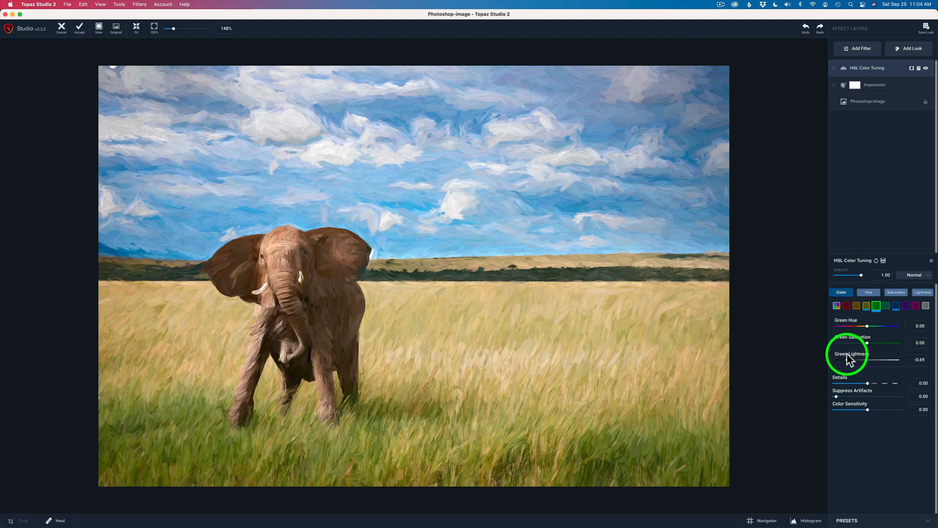
left_click(848, 356)
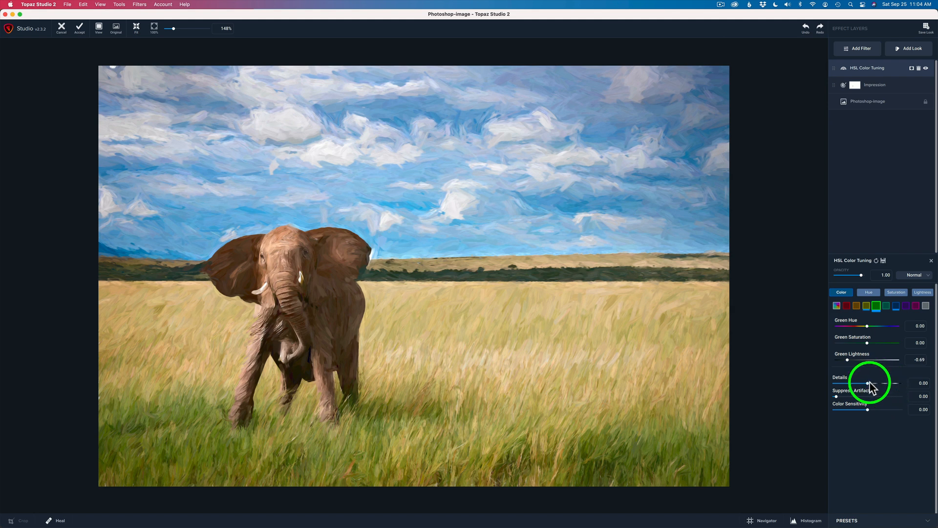
left_click_drag(867, 383, 876, 383)
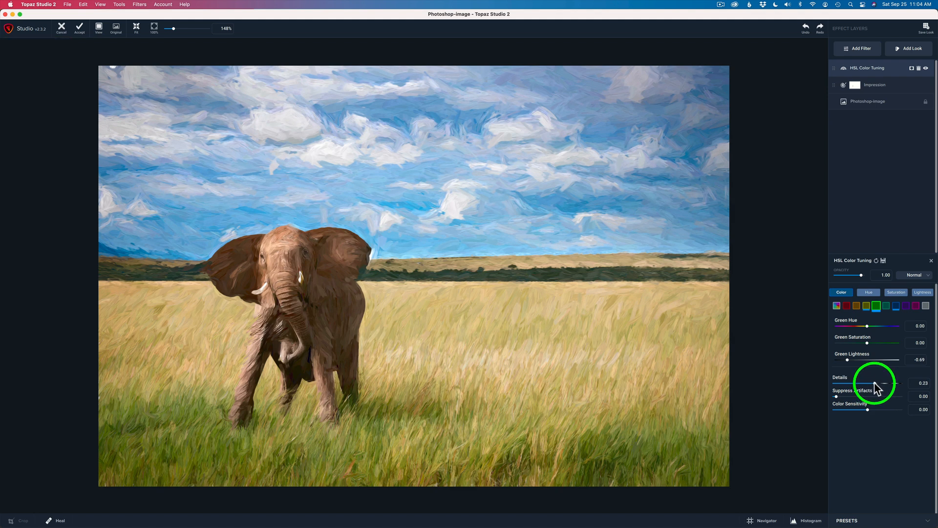
left_click_drag(874, 382, 875, 384)
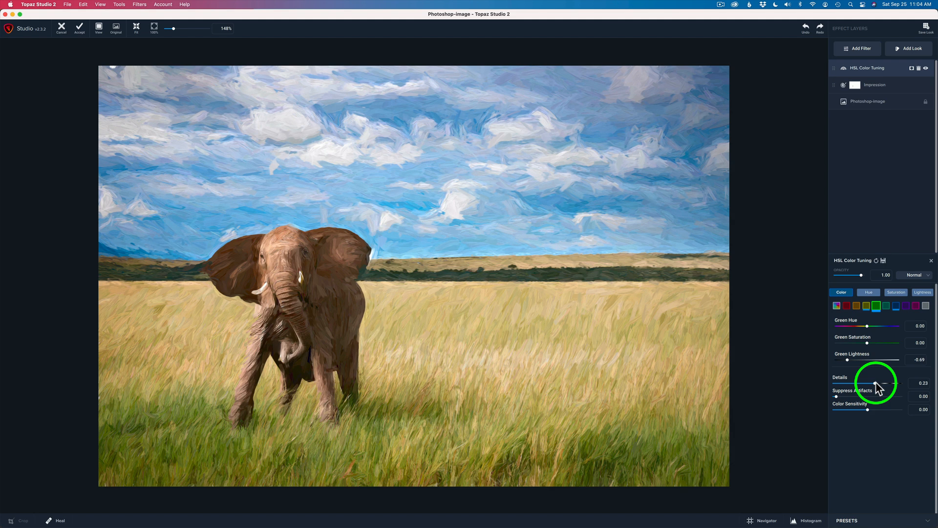
Add a Precision Detail filter and set its Overall Small Detail to -0.72 and Overall Medium Detail to -0.21.
left_click(861, 55)
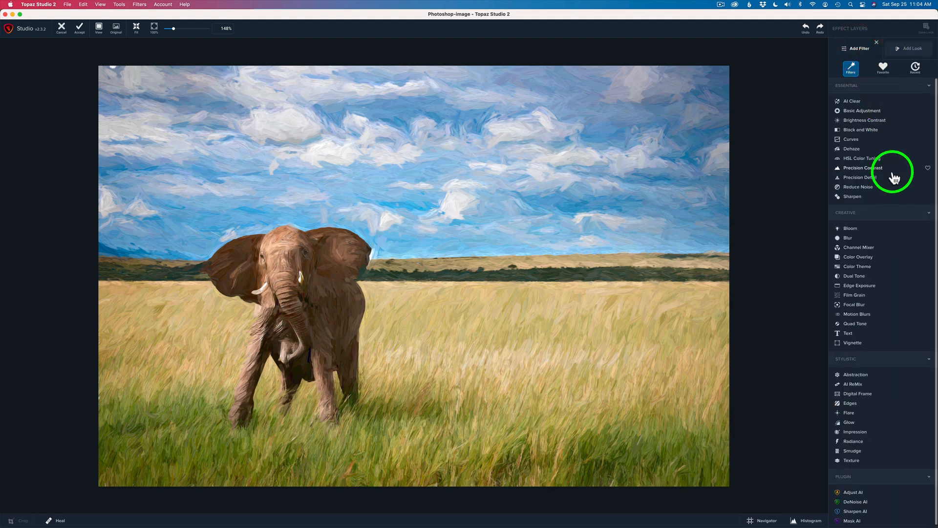
left_click(873, 178)
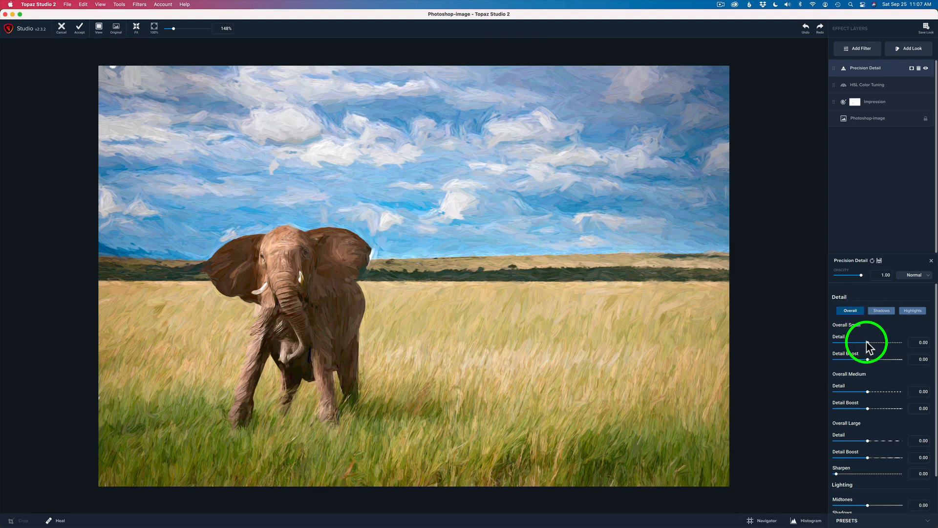
left_click_drag(867, 342, 845, 337)
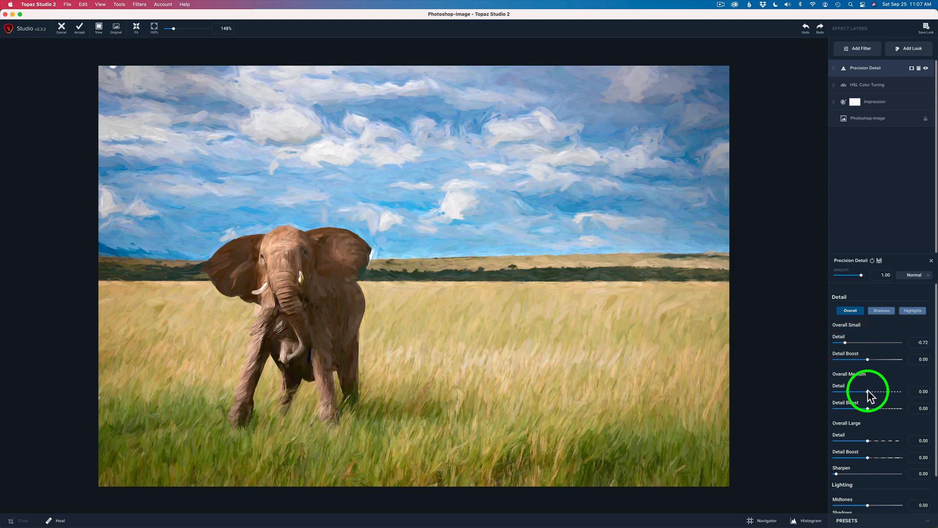
left_click_drag(867, 390, 861, 391)
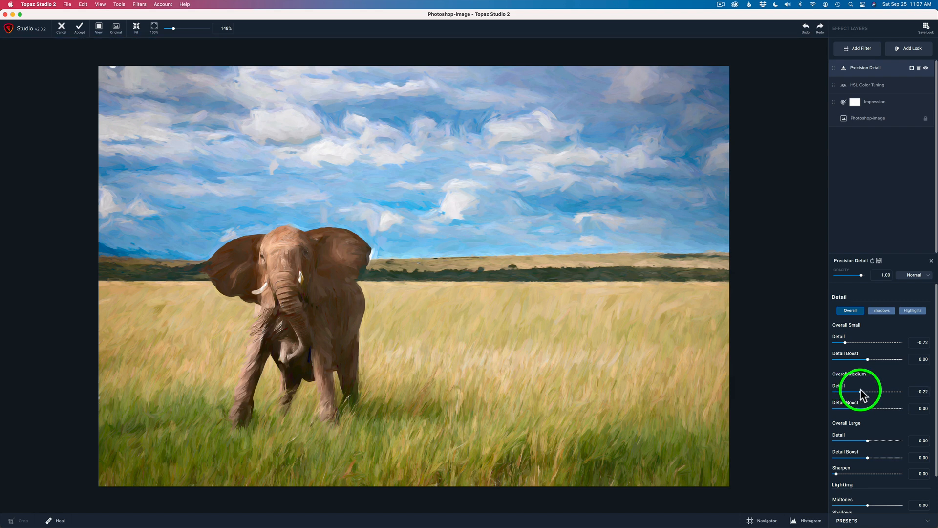
left_click_drag(859, 391, 862, 391)
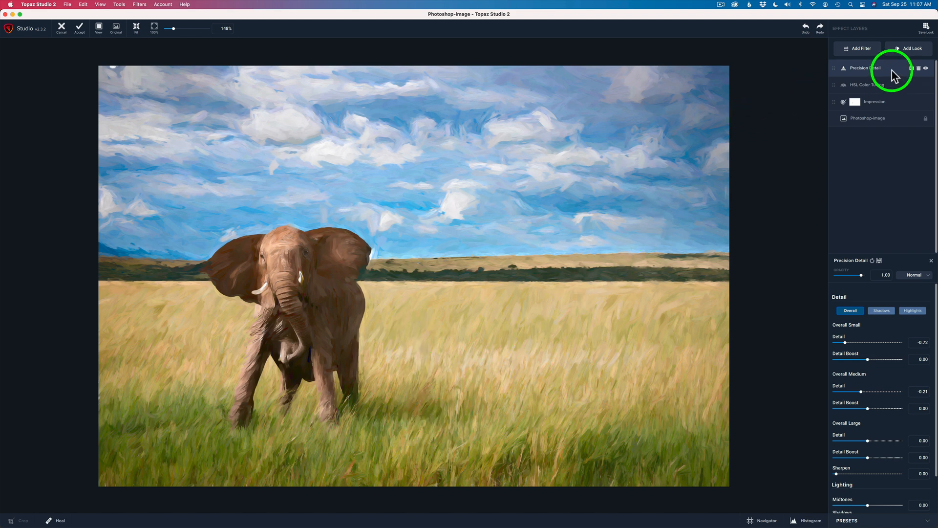
Mask the Precision Detail layer with a gradient along the horizon that keeps the softening on the sky, with Edge Aware 0.81.
left_click(912, 69)
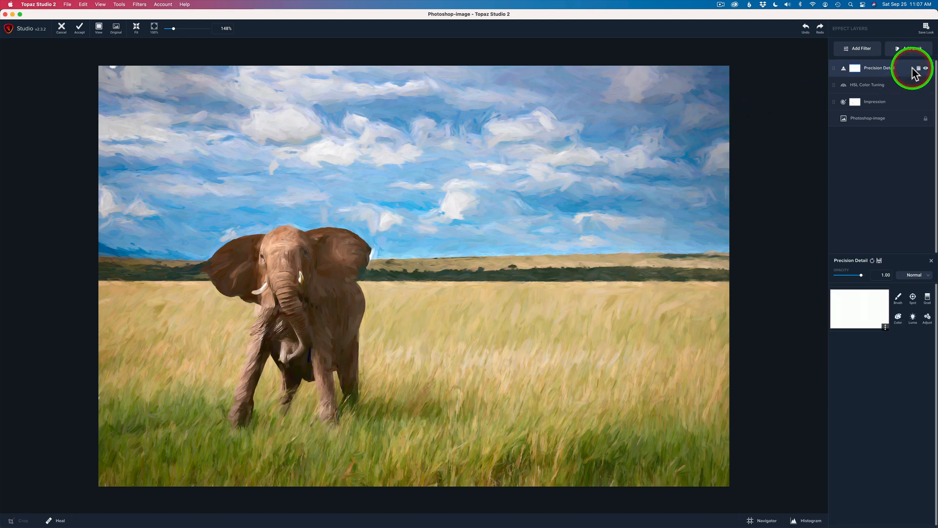
left_click(927, 298)
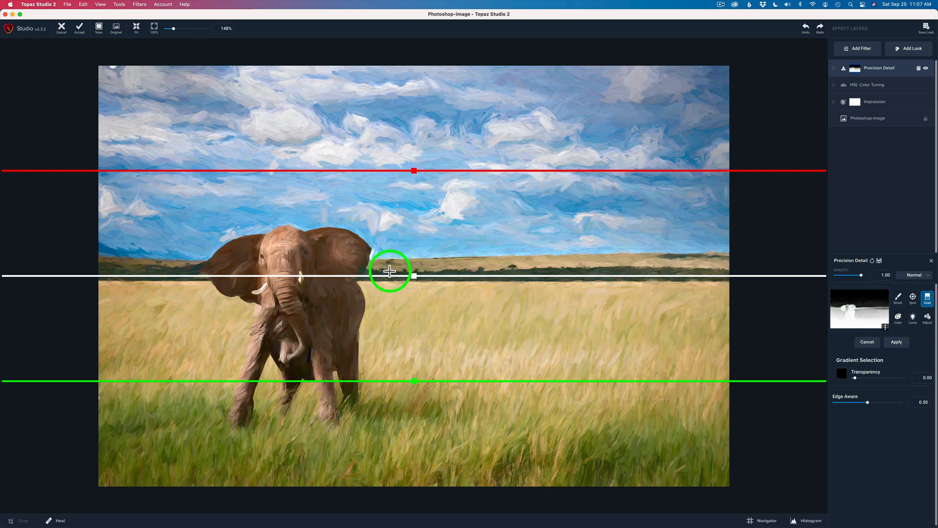
left_click_drag(415, 381, 411, 244)
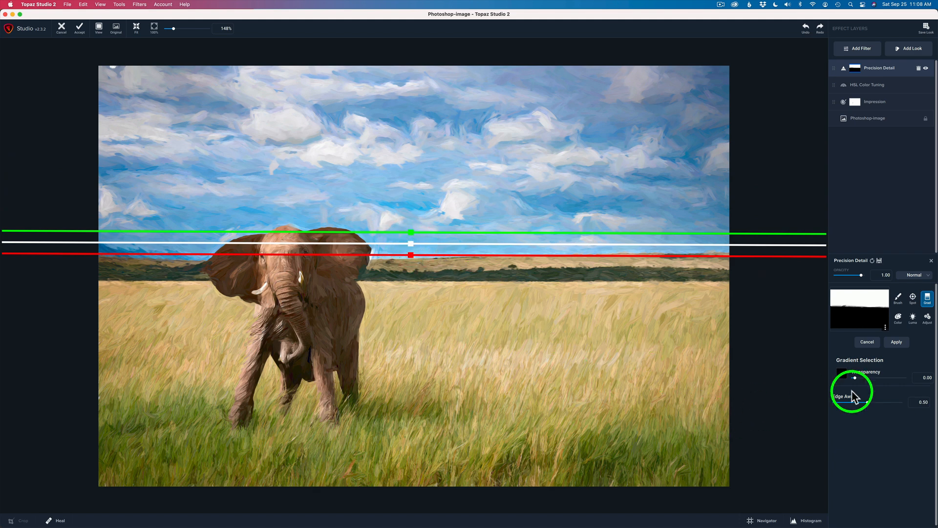
left_click_drag(411, 244, 411, 252)
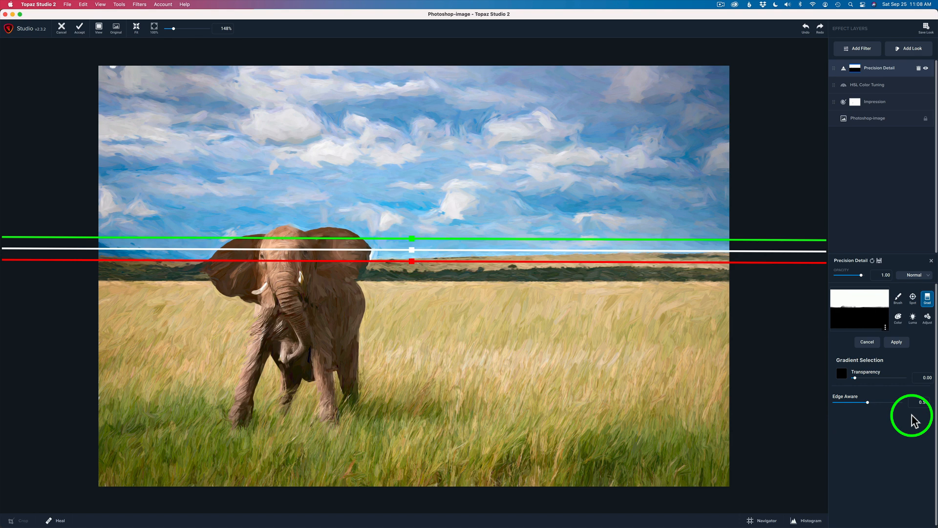
mouse_move(870, 402)
left_mouse_down()
mouse_move(911, 400)
mouse_move(887, 402)
left_mouse_up()
left_click_drag(412, 243, 414, 225)
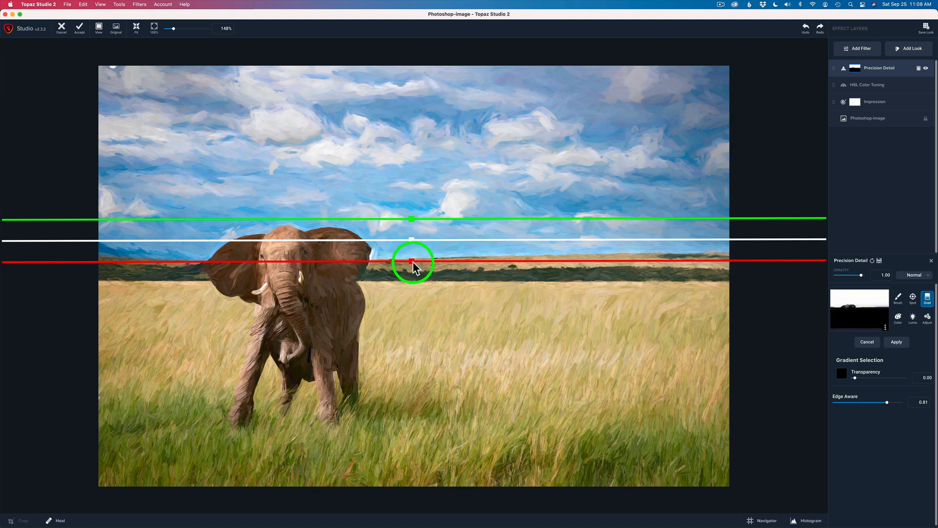
left_click_drag(411, 263, 412, 266)
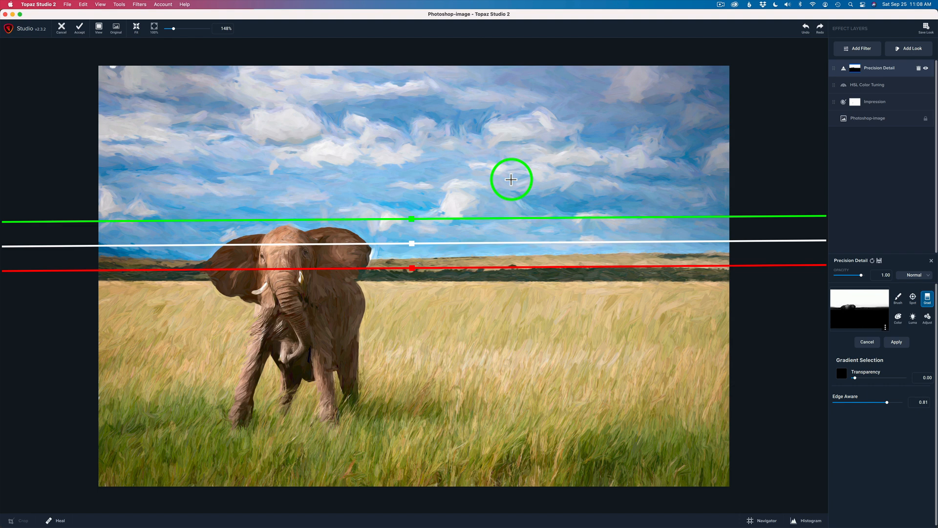
left_click(900, 343)
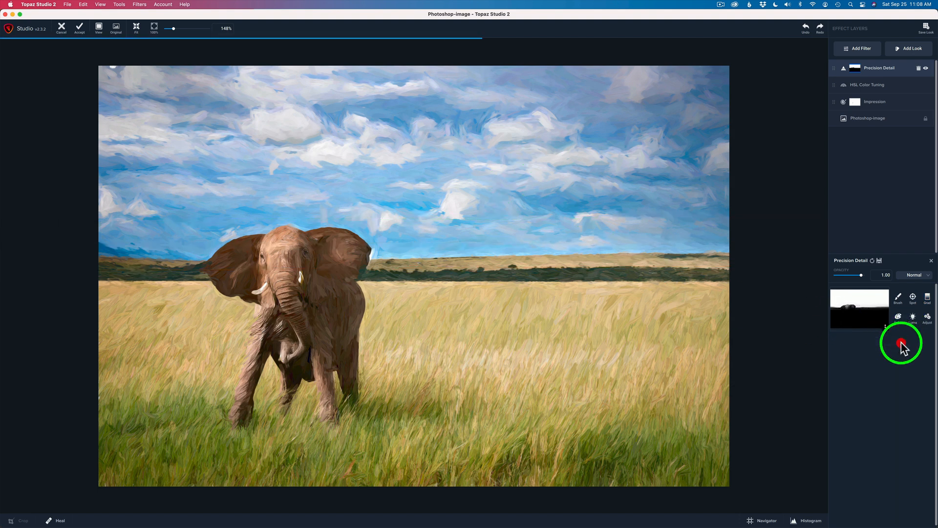
Add a second Precision Detail filter and set its Overall Medium Detail to 0.30.
left_click(861, 49)
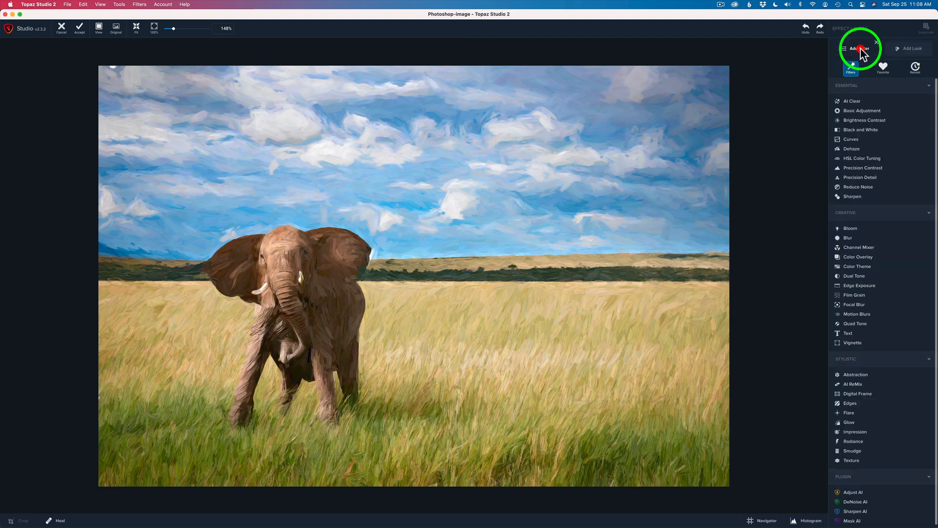
left_click(870, 180)
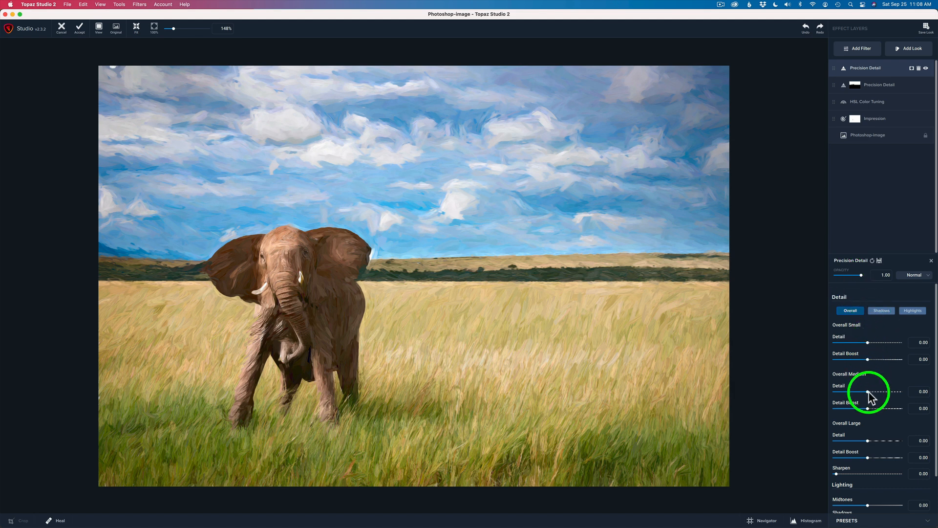
left_click_drag(868, 393, 876, 394)
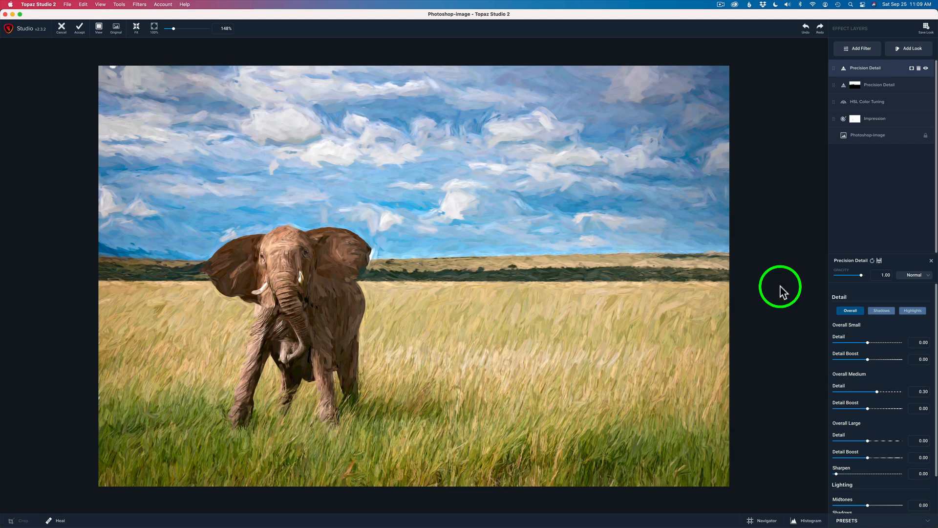
Restrict the second Precision Detail layer to the foreground grass with a gradient mask at Edge Aware 0.00, and compare it off and on.
left_click(912, 69)
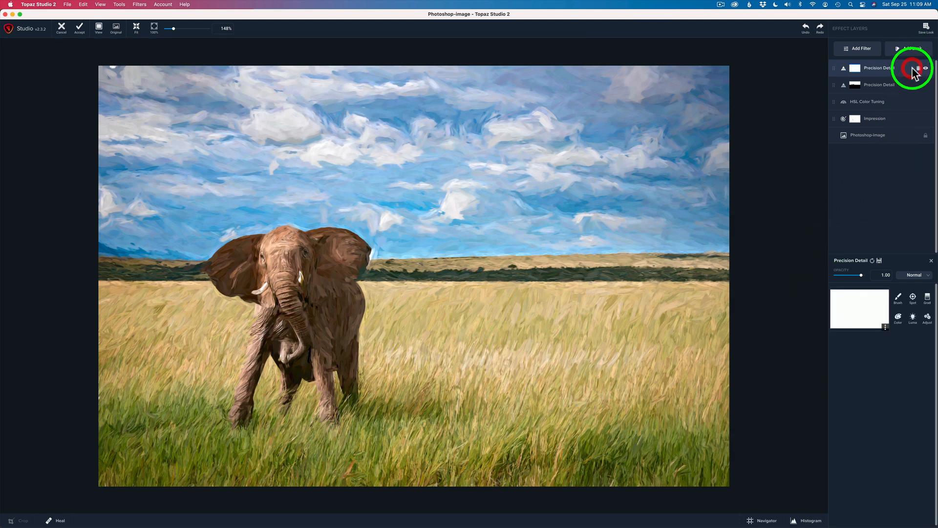
left_click(927, 298)
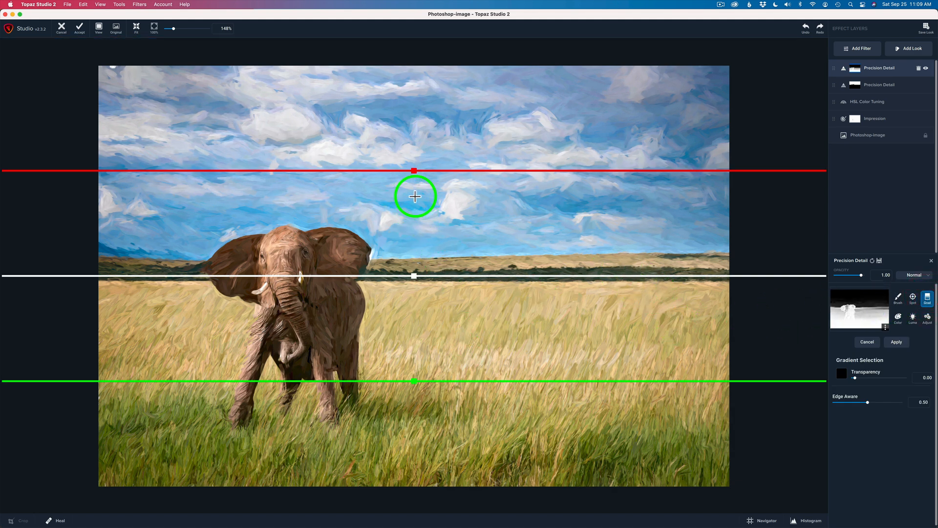
left_click_drag(416, 174, 417, 315)
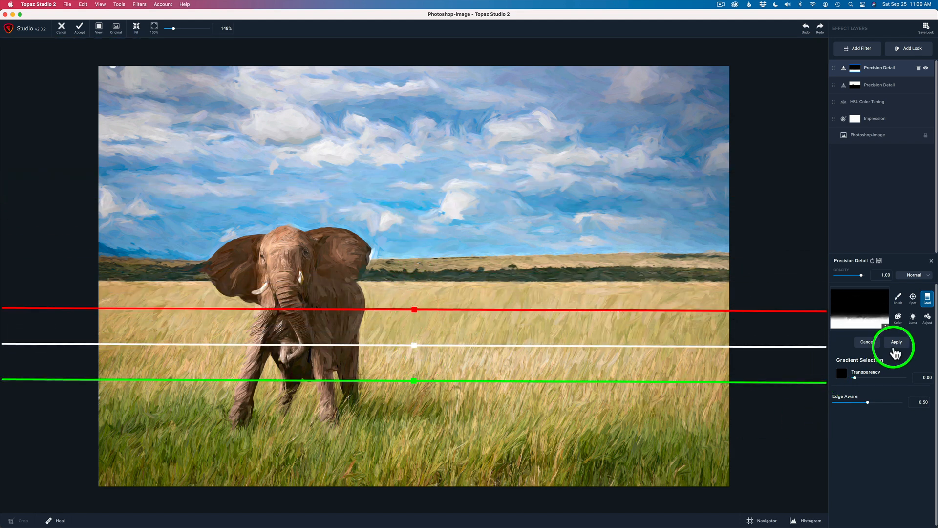
left_click_drag(867, 402, 796, 402)
left_click_drag(414, 344, 415, 402)
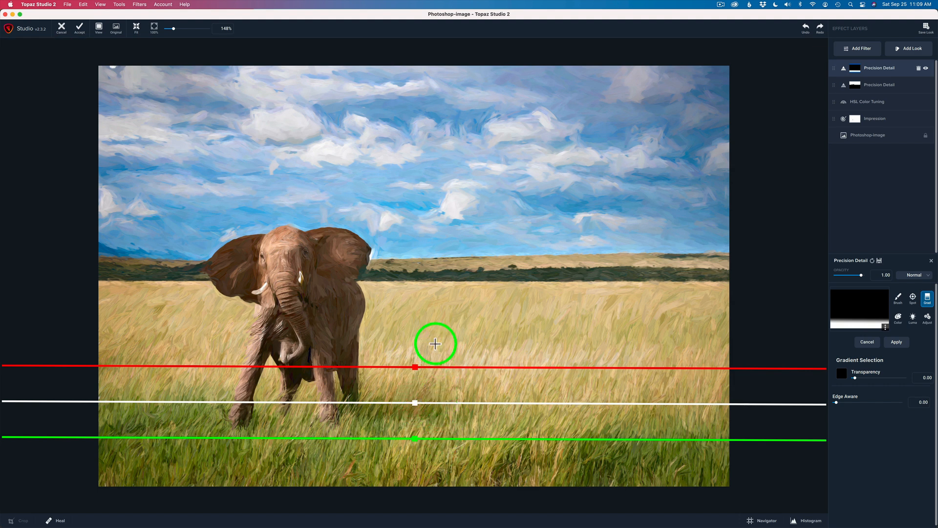
left_click_drag(419, 374, 414, 335)
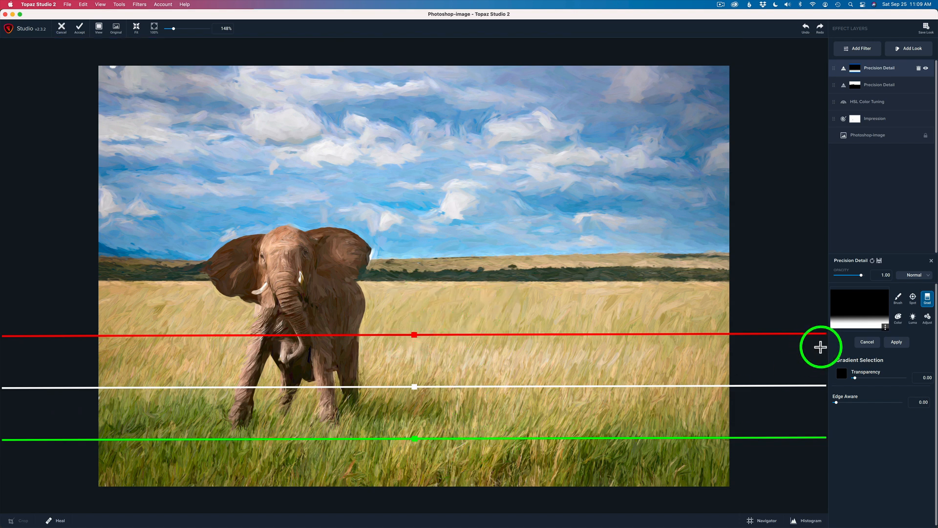
left_click(899, 342)
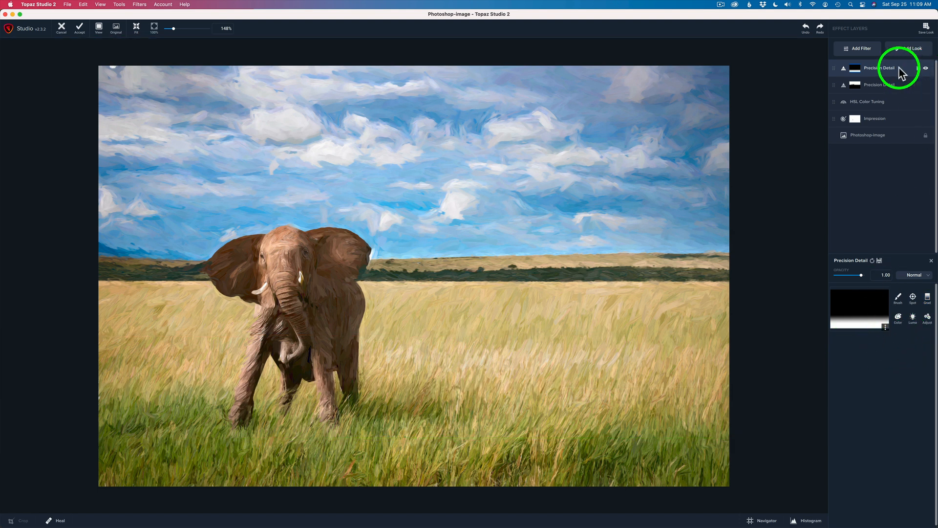
left_click(926, 69)
left_click(925, 69)
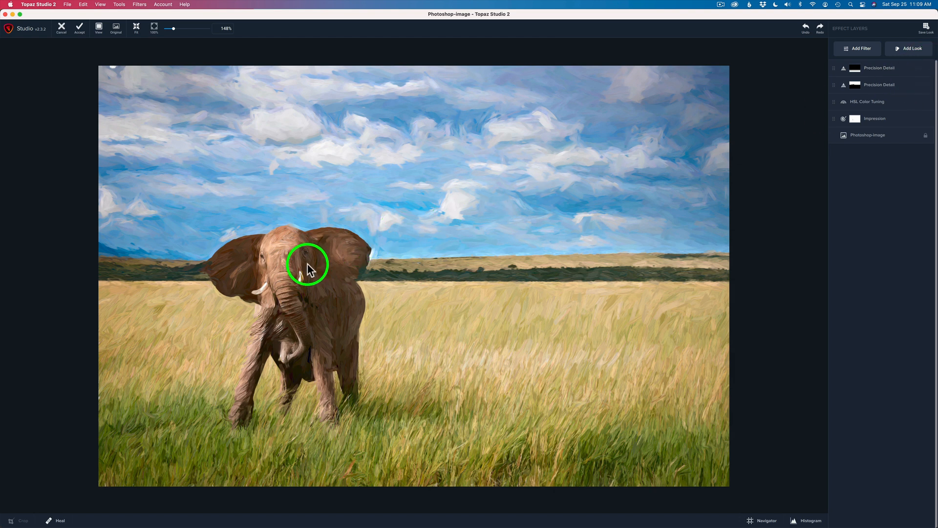
Add a third Precision Detail filter with Overall Small Detail 0.13, Medium Detail 0.23 and Large Detail 0.18.
left_click(864, 51)
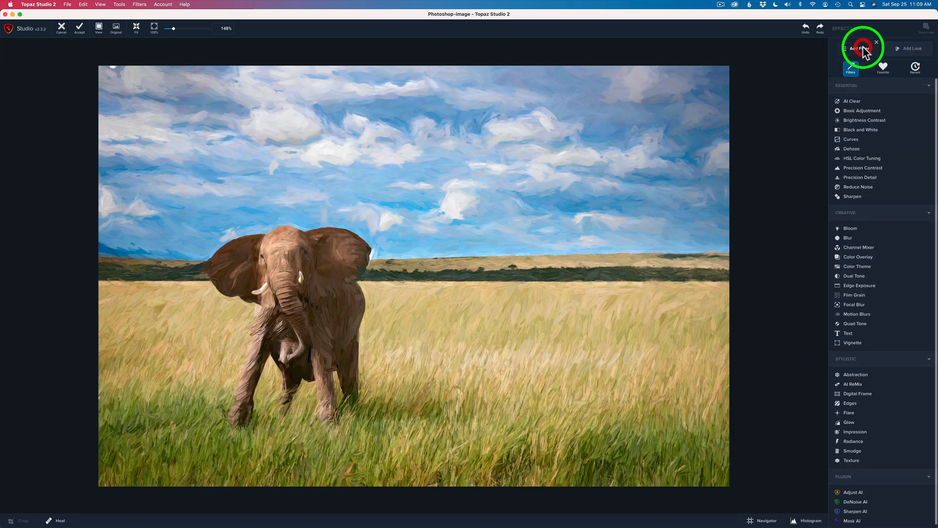
left_click(860, 177)
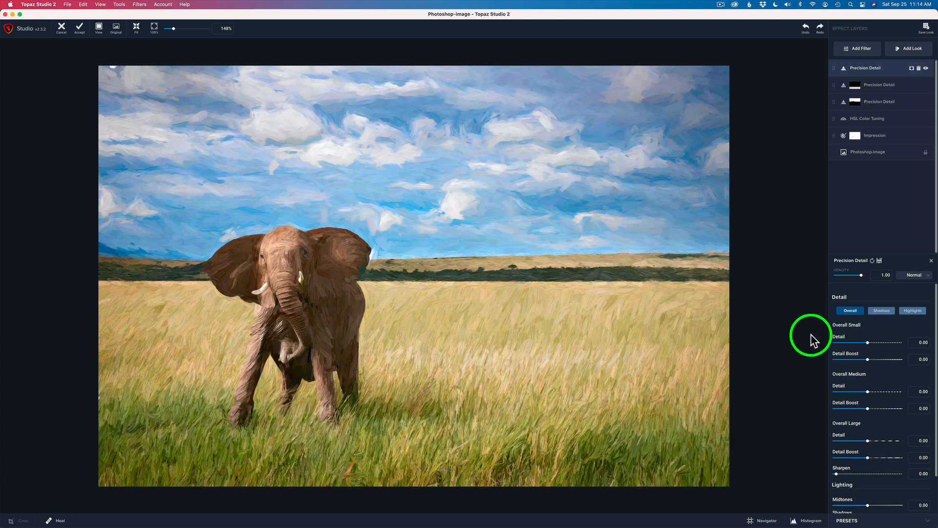
left_click(866, 341)
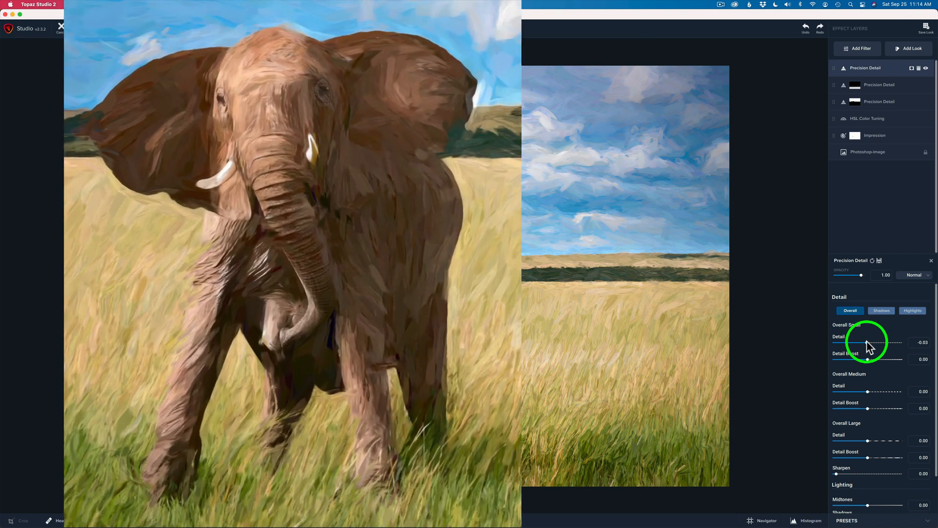
mouse_move(873, 343)
left_mouse_down()
mouse_move(892, 343)
mouse_move(873, 343)
left_mouse_up()
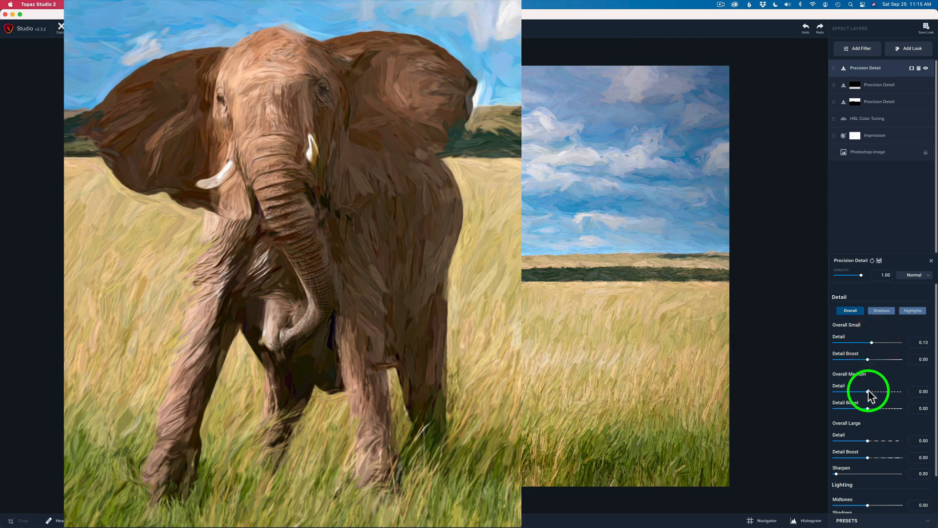
left_click_drag(867, 392, 875, 392)
left_click_drag(867, 440, 874, 440)
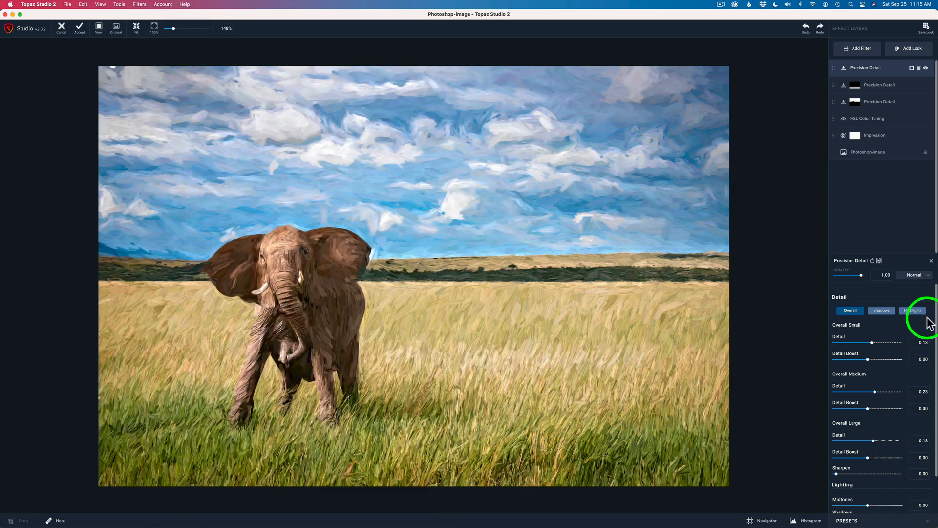
Add a black mask to the third Precision Detail layer and paint the elephant in white with brush Transparency 1.00 and Radius 0.12.
left_click(912, 70)
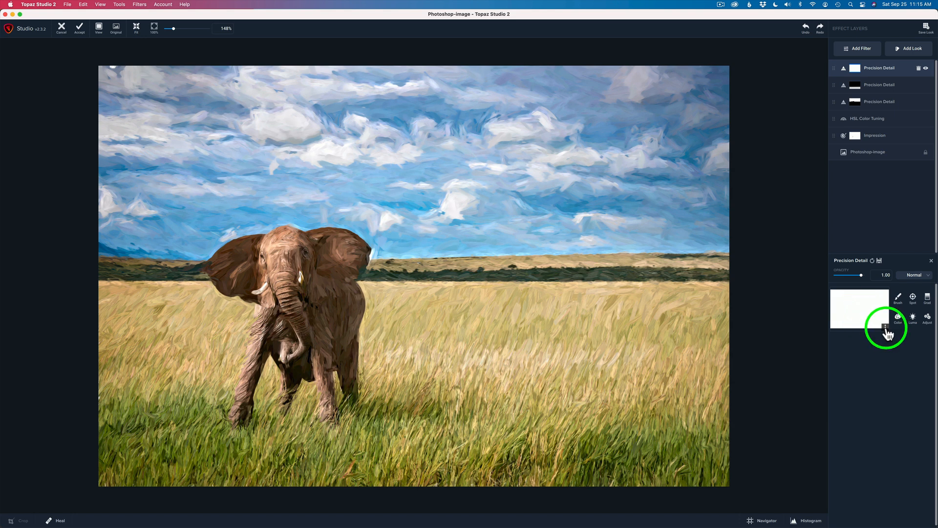
left_click(878, 363)
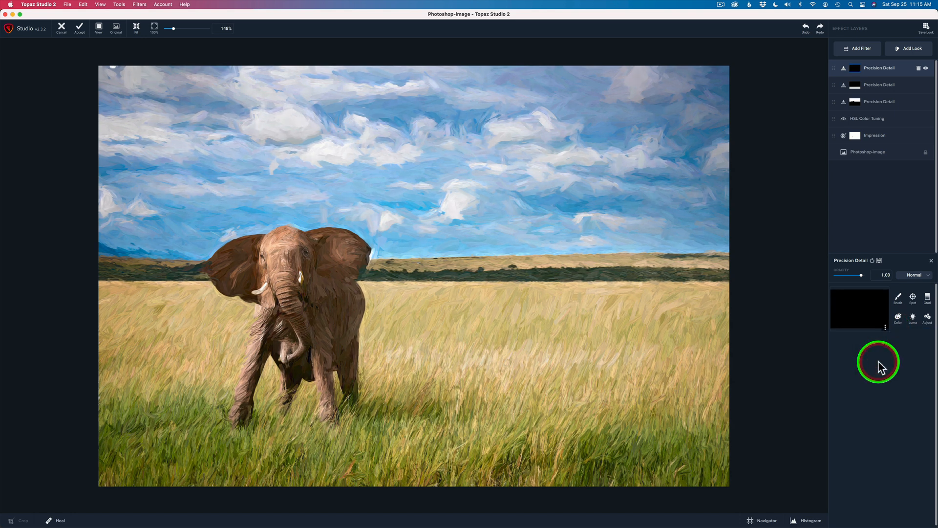
left_click(900, 299)
left_click_drag(855, 357, 867, 358)
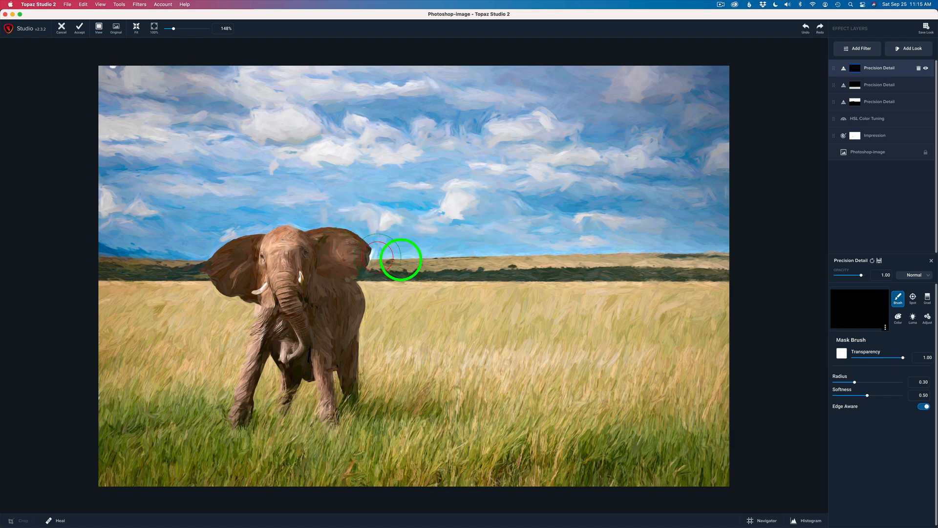
left_click_drag(854, 381, 843, 382)
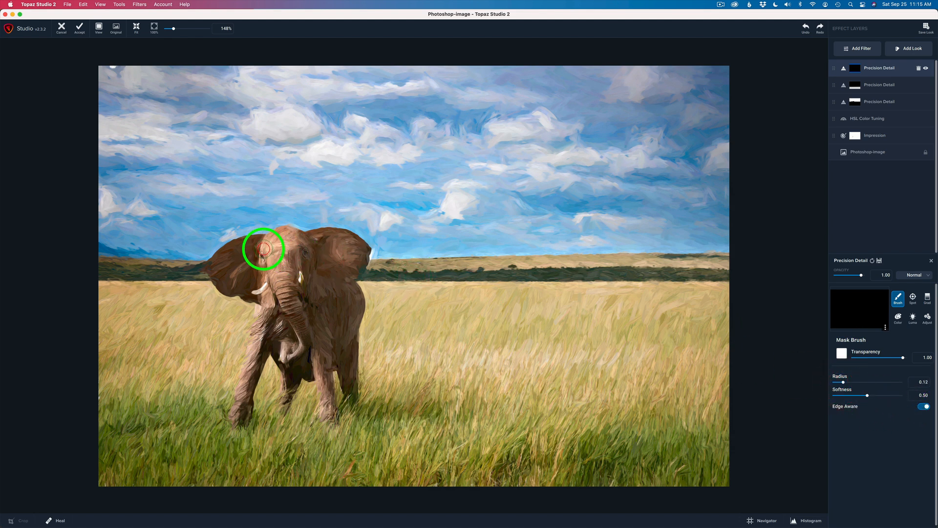
mouse_move(227, 252)
left_mouse_down()
mouse_move(210, 270)
mouse_move(215, 279)
mouse_move(256, 296)
mouse_move(236, 266)
mouse_move(223, 267)
mouse_move(257, 264)
mouse_move(284, 233)
mouse_move(337, 234)
mouse_move(365, 257)
mouse_move(345, 278)
mouse_move(311, 270)
mouse_move(349, 258)
mouse_move(330, 275)
mouse_move(297, 261)
mouse_move(305, 249)
mouse_move(319, 256)
mouse_move(297, 254)
mouse_move(259, 328)
mouse_move(261, 312)
mouse_move(243, 416)
mouse_move(246, 382)
mouse_move(283, 321)
mouse_move(277, 343)
mouse_move(291, 371)
mouse_move(287, 391)
mouse_move(292, 343)
mouse_move(288, 362)
mouse_move(327, 374)
mouse_move(326, 408)
mouse_move(328, 344)
mouse_move(347, 373)
mouse_move(352, 283)
mouse_move(352, 324)
mouse_move(341, 327)
mouse_move(318, 295)
mouse_move(317, 342)
mouse_move(293, 285)
mouse_move(283, 293)
mouse_move(259, 274)
mouse_move(366, 249)
mouse_move(336, 263)
mouse_move(318, 314)
mouse_move(330, 351)
mouse_move(310, 379)
mouse_move(317, 354)
left_mouse_up()
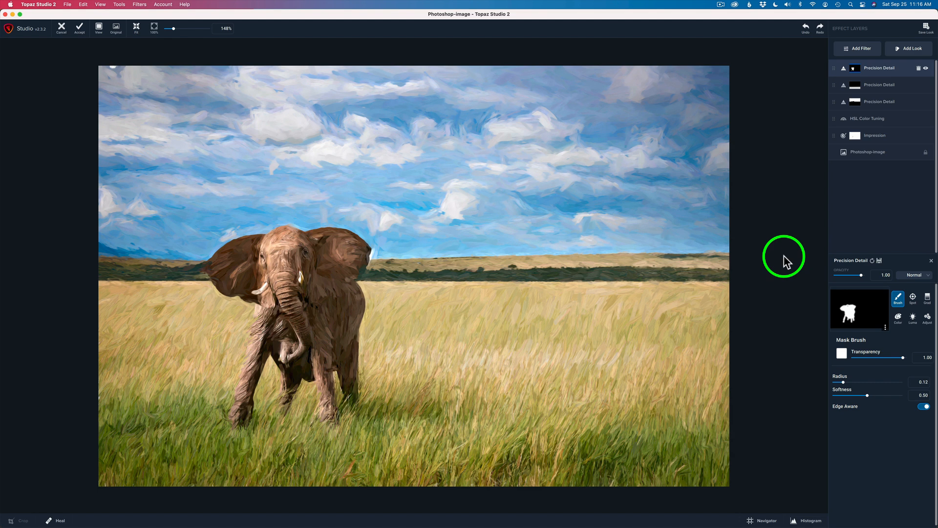
Compare the painterly result with the original photo and check the elephant's Precision Detail layer by toggling its visibility.
key("space")
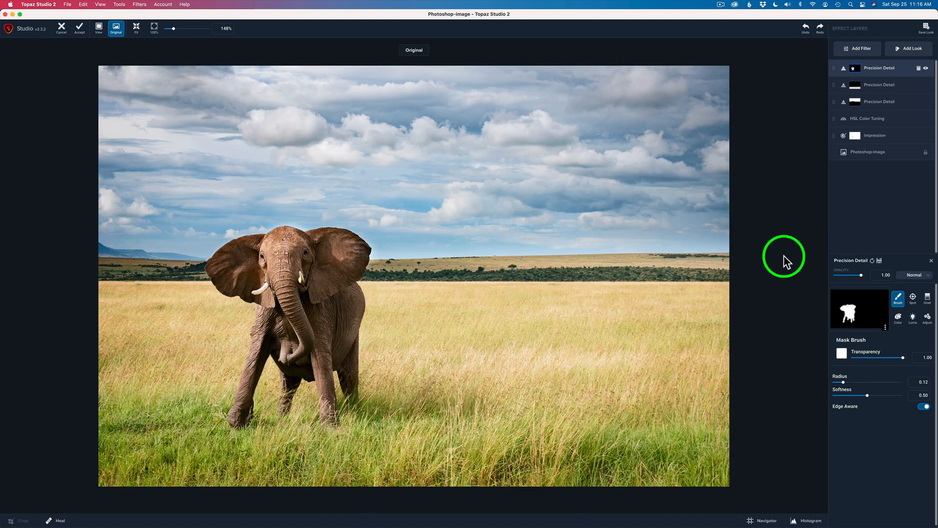
left_click(784, 256)
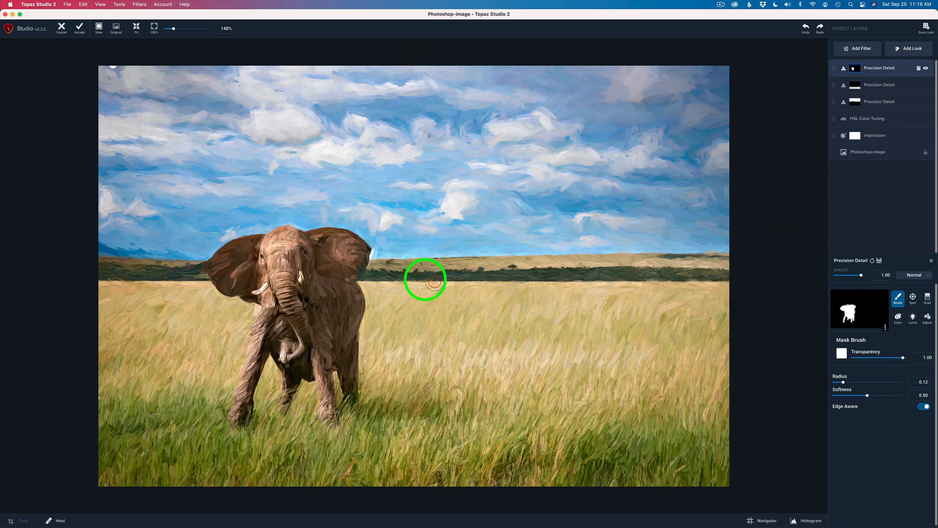
left_click(925, 69)
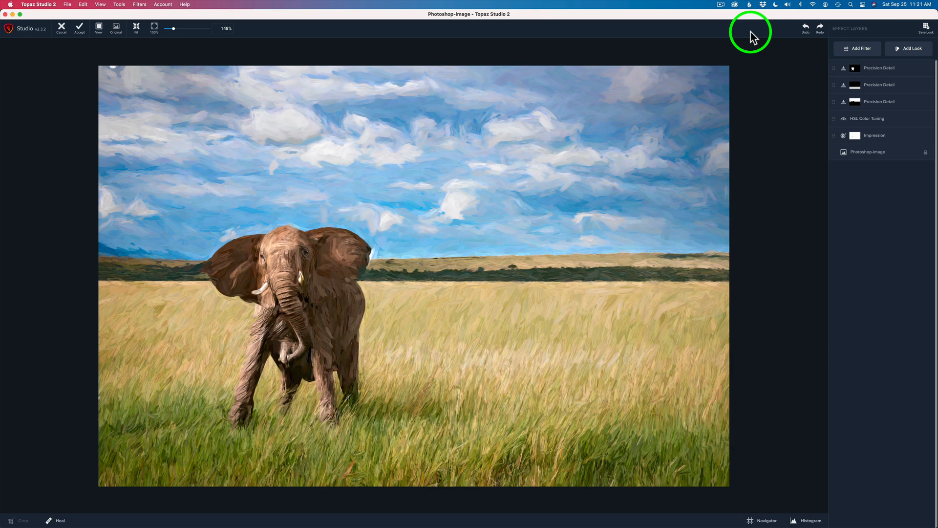
Accept the Topaz Studio 2 effects, return to Photoshop, and compare the painted Layer 1 off and on against the Background.
left_click(80, 28)
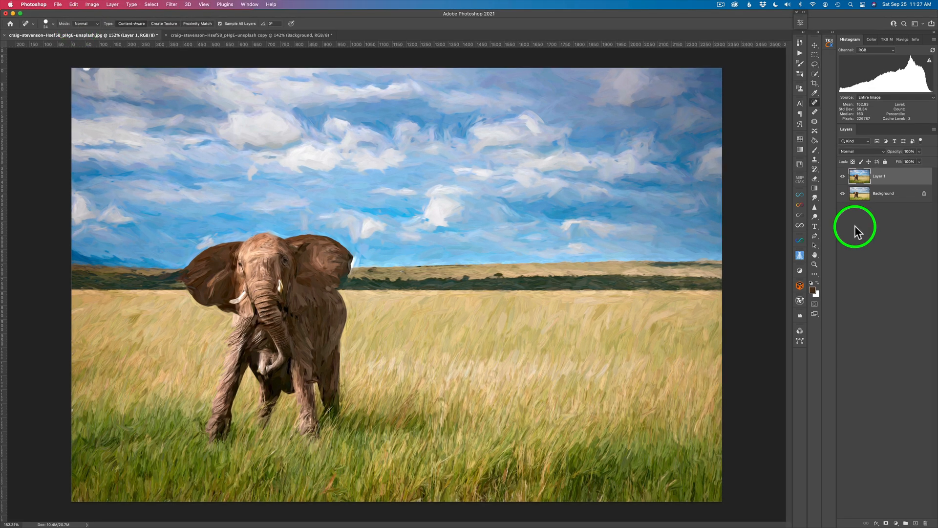
left_click(842, 177)
left_click(842, 177)
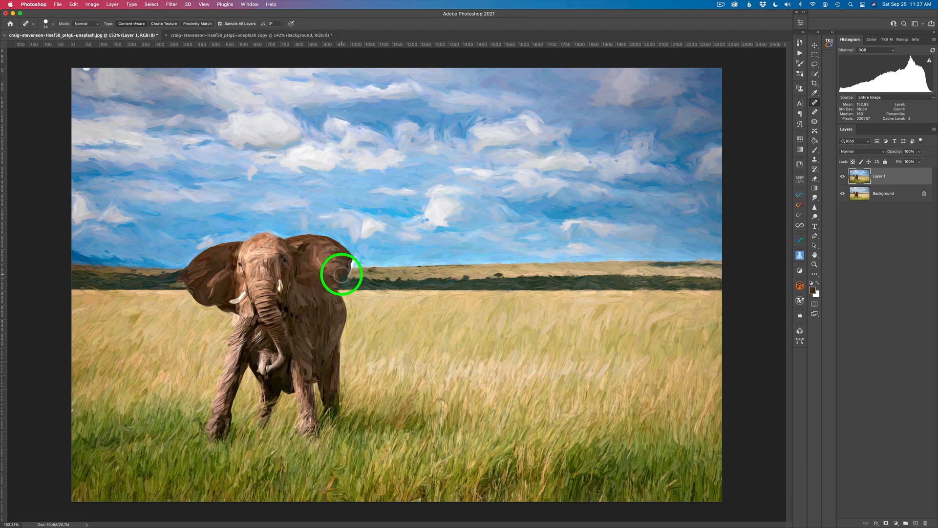
Add an empty layer above Layer 1 and heal the white edge of the elephant's right-hand ear with the Spot Healing Brush, sampling all layers.
key("v")
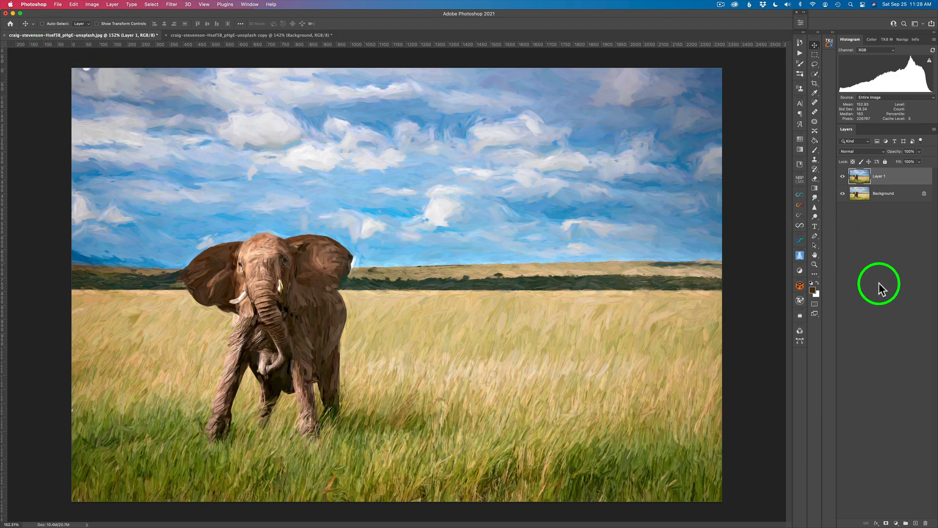
left_click(916, 523)
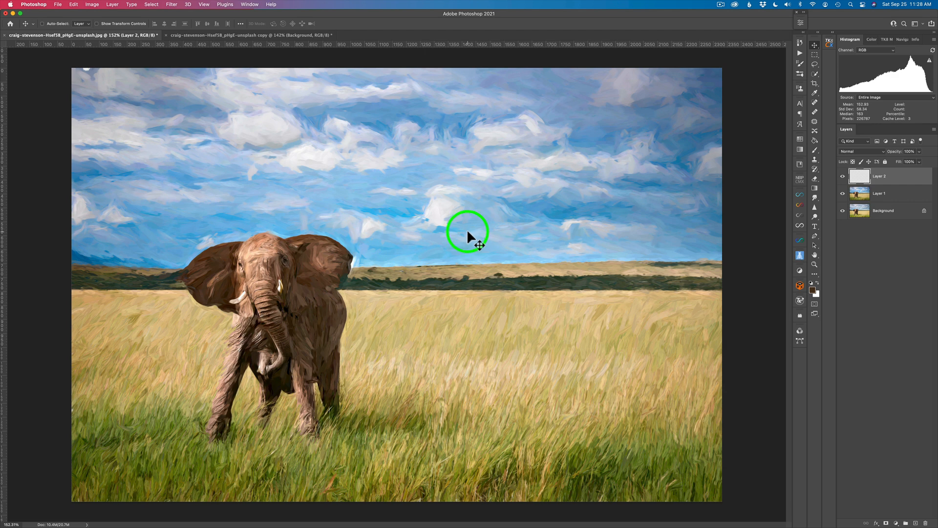
key("j")
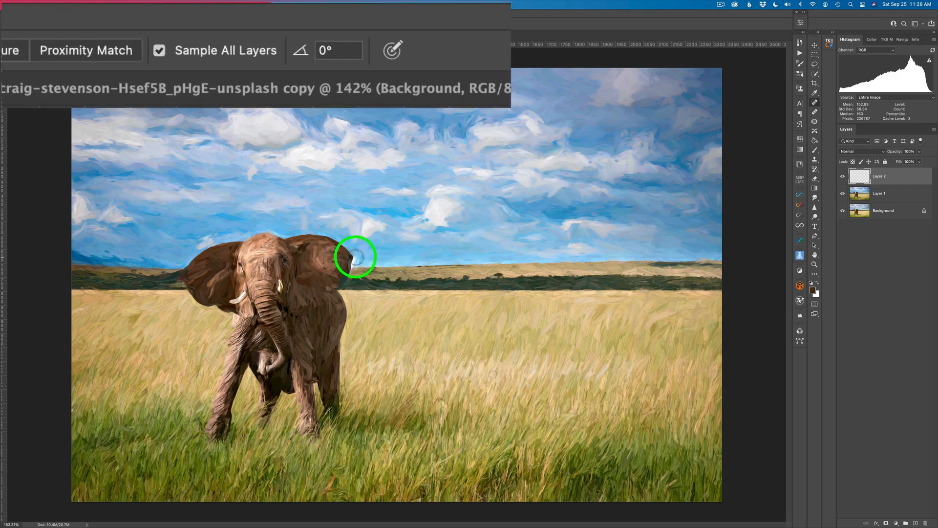
left_click_drag(354, 258, 352, 267)
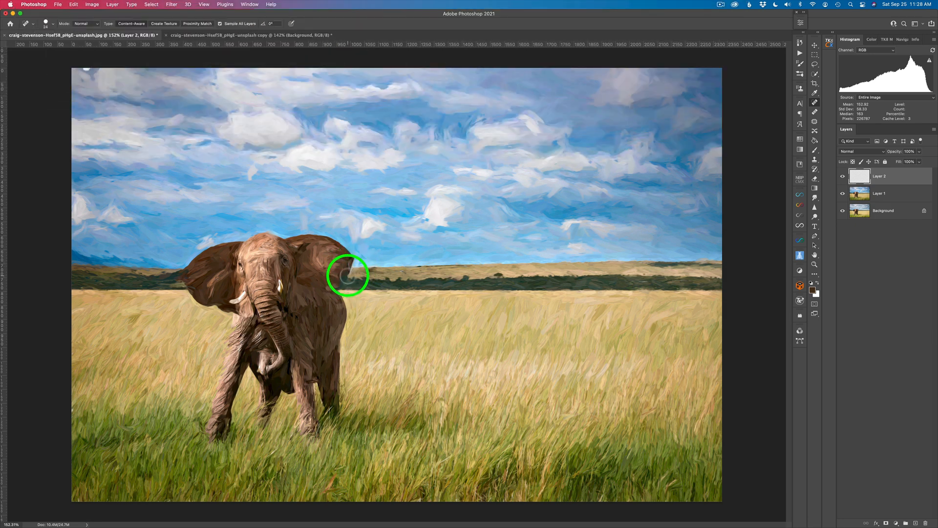
Heal the small blemishes below the elephant's right-hand ear and along its shoulder on the empty layer.
left_click(344, 276)
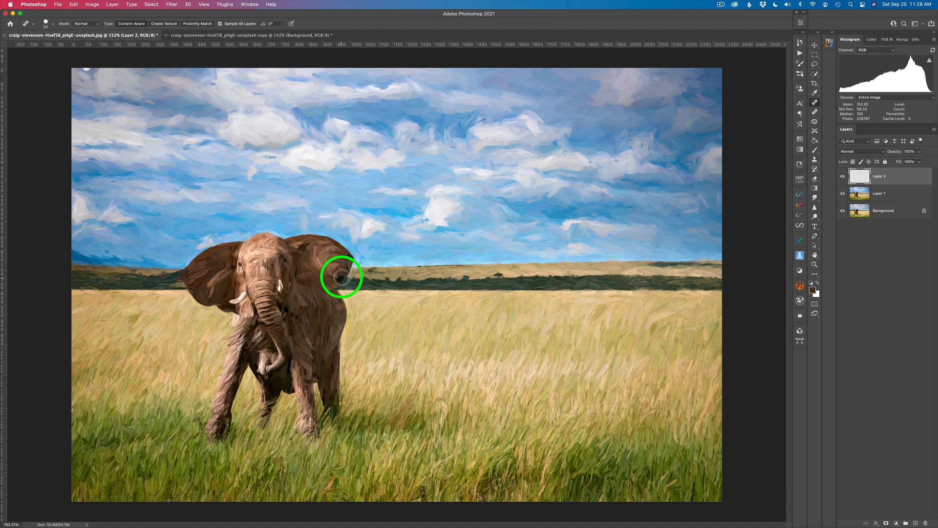
left_click(332, 293)
left_click(338, 283)
left_click(336, 287)
left_click(325, 300)
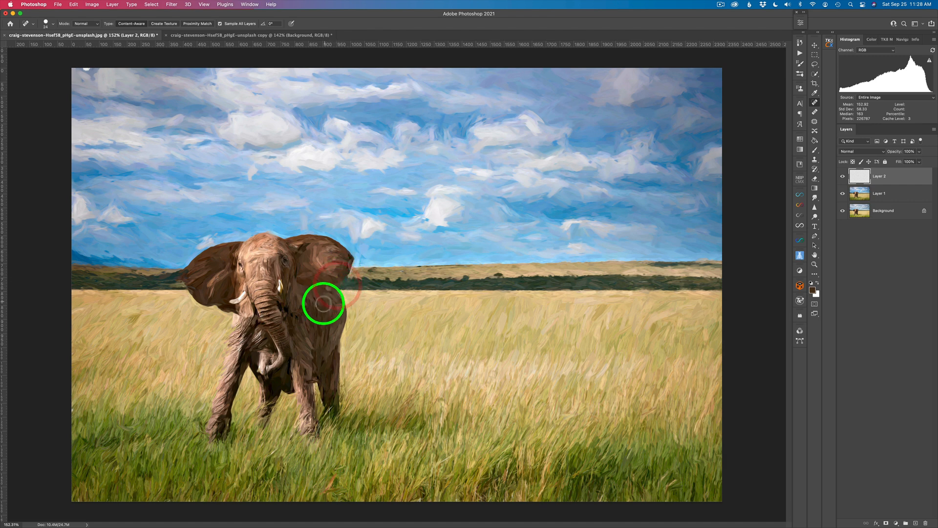
Heal the tip of the elephant's left-hand ear and the white spot in the sky at the picture's upper-left corner.
left_click(185, 275)
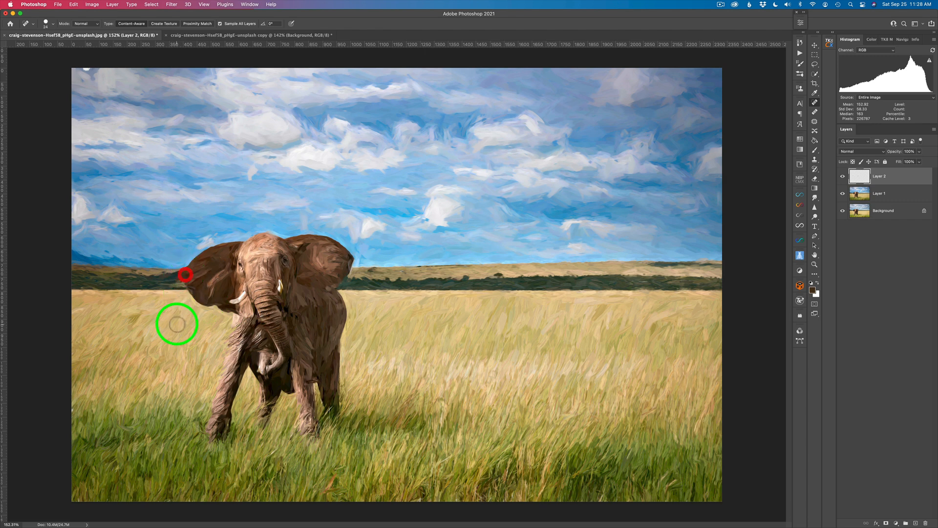
left_click(88, 71)
left_click(82, 75)
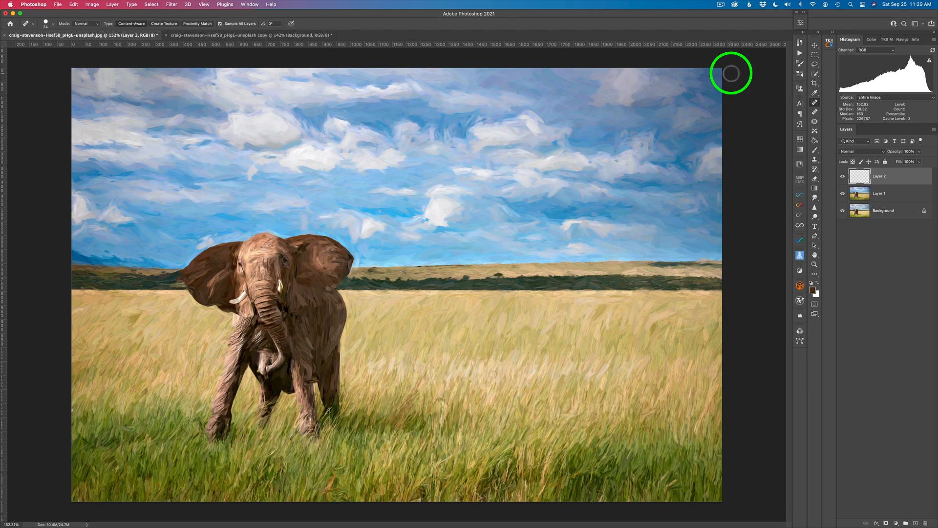
Open the file commands for the retouched elephant document.
left_click(58, 5)
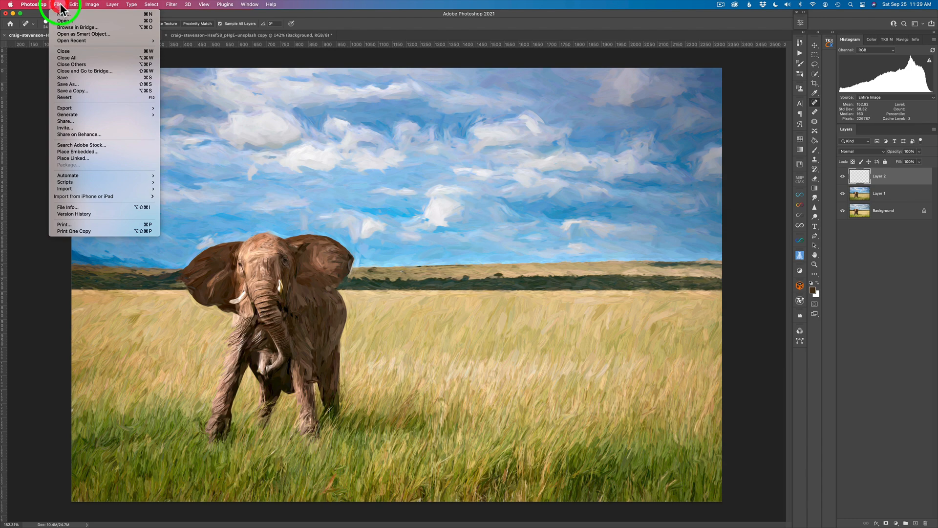